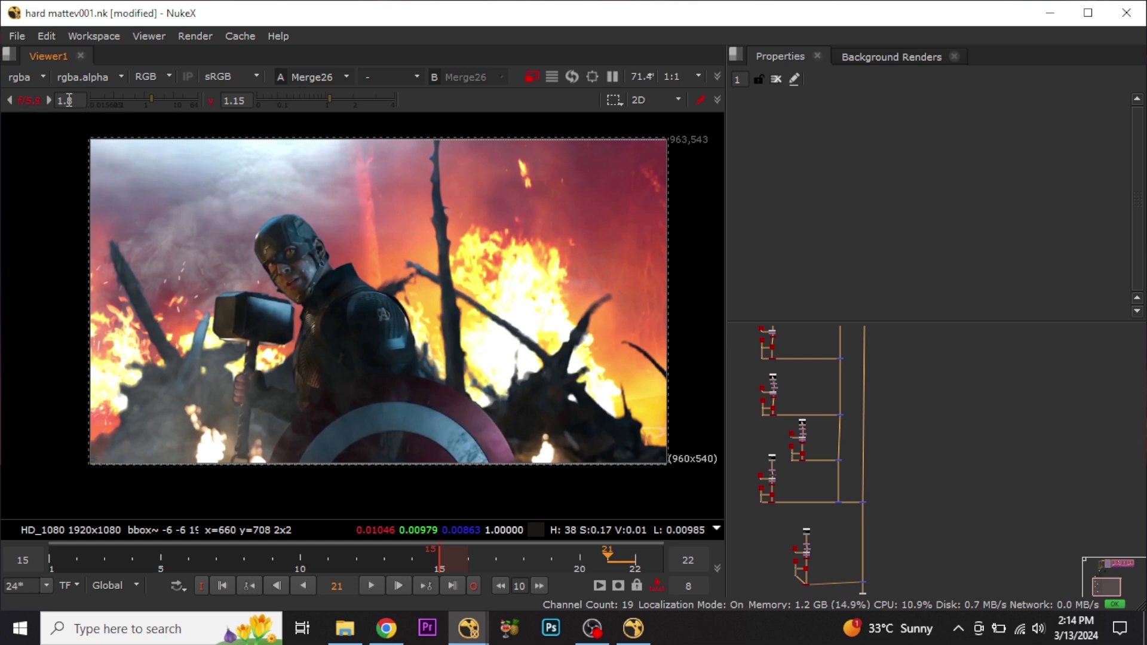
# Step: Reset both the viewer's gain and gamma to 1
pyautogui.keyDown('ctrl'); pyautogui.click(137, 98); pyautogui.keyUp('ctrl')
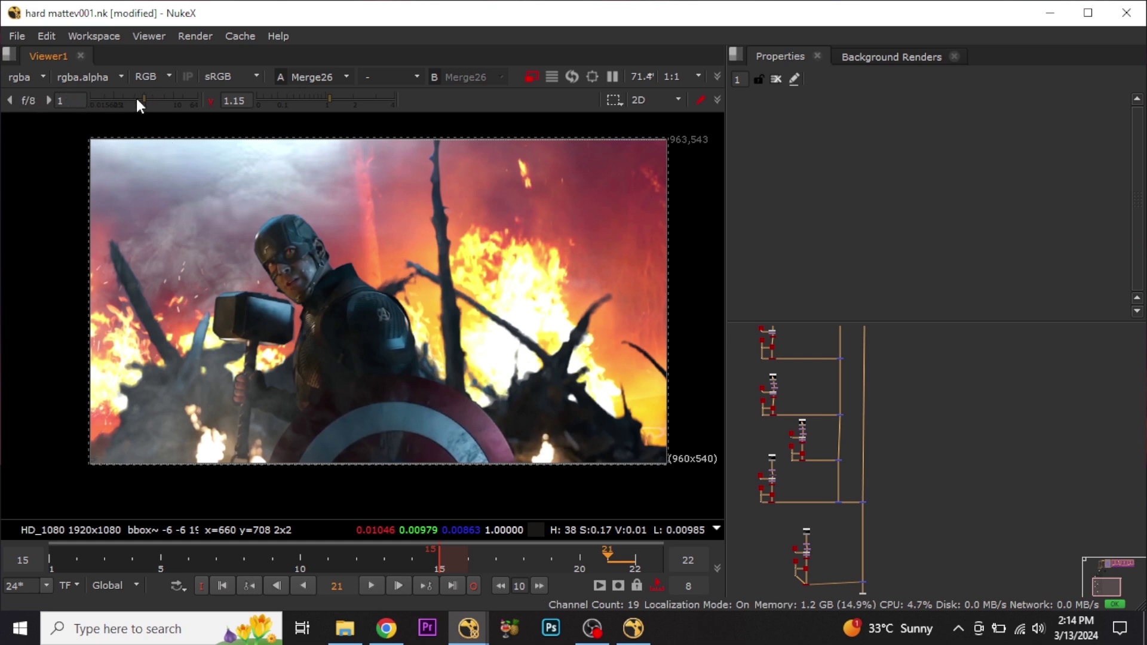
pyautogui.keyDown('ctrl'); pyautogui.click(316, 98); pyautogui.keyUp('ctrl')
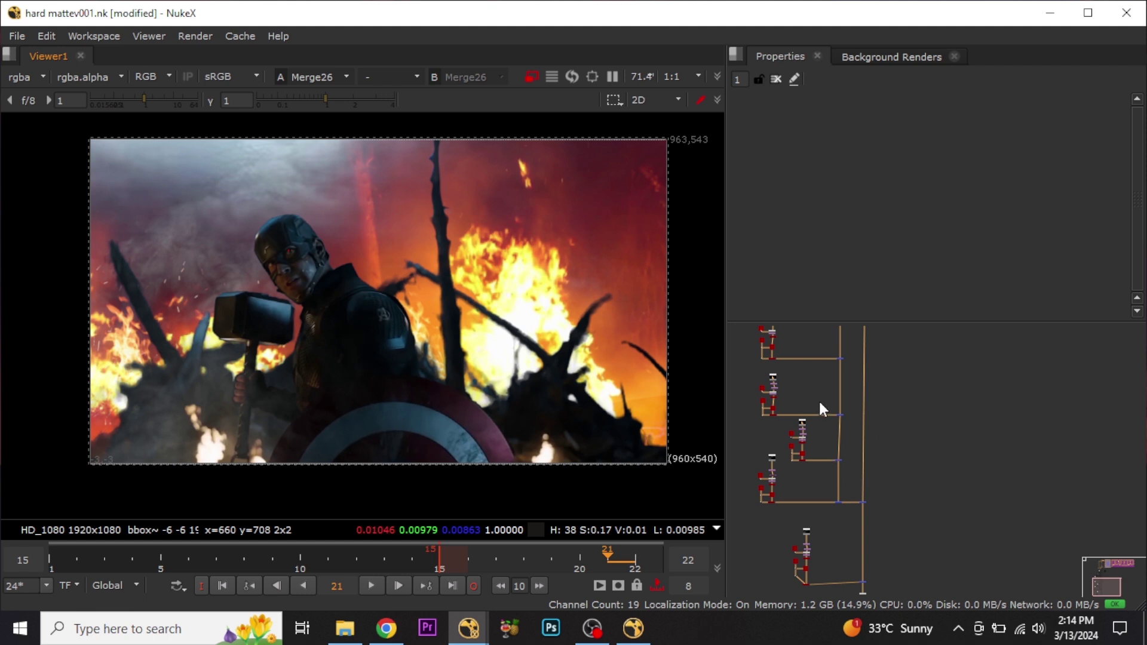
# Step: Add a Grade node and insert it into the main vertical pipe, just above where the side branch merges in
pyautogui.moveTo(818, 399); pyautogui.dragTo(854, 475, button='middle')
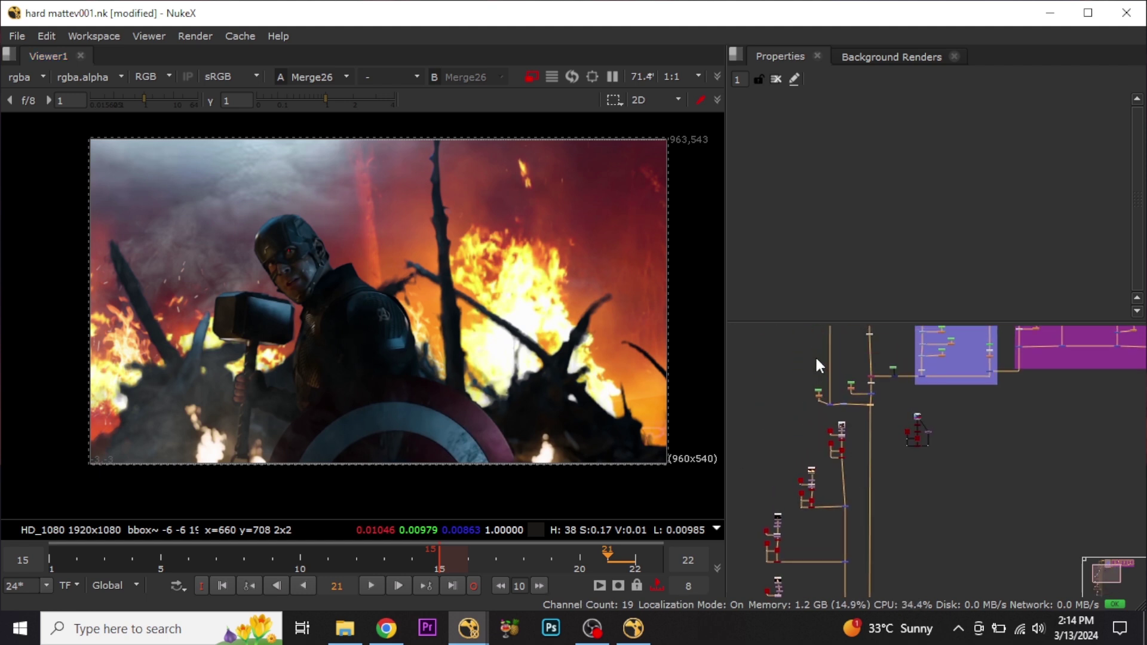
pyautogui.moveTo(816, 359); pyautogui.dragTo(846, 453, button='middle')
pyautogui.moveTo(864, 493); pyautogui.dragTo(843, 550, button='middle')
pyautogui.scroll(4, 824, 399)
pyautogui.scroll(3, 842, 460)
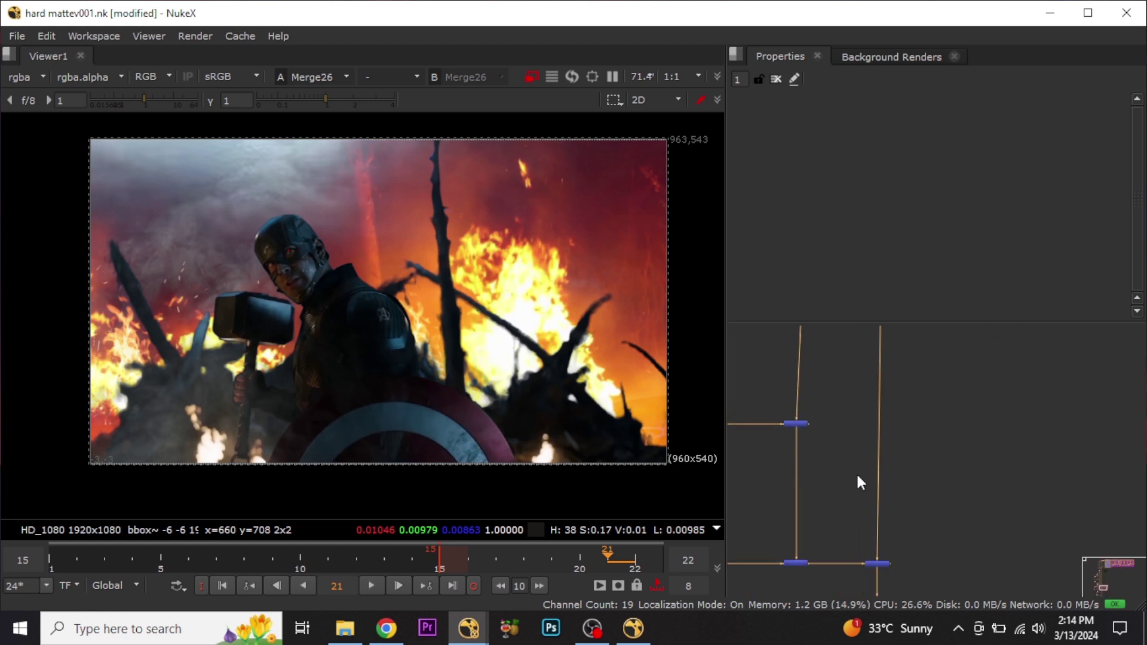
pyautogui.click(943, 487)
pyautogui.press('g')
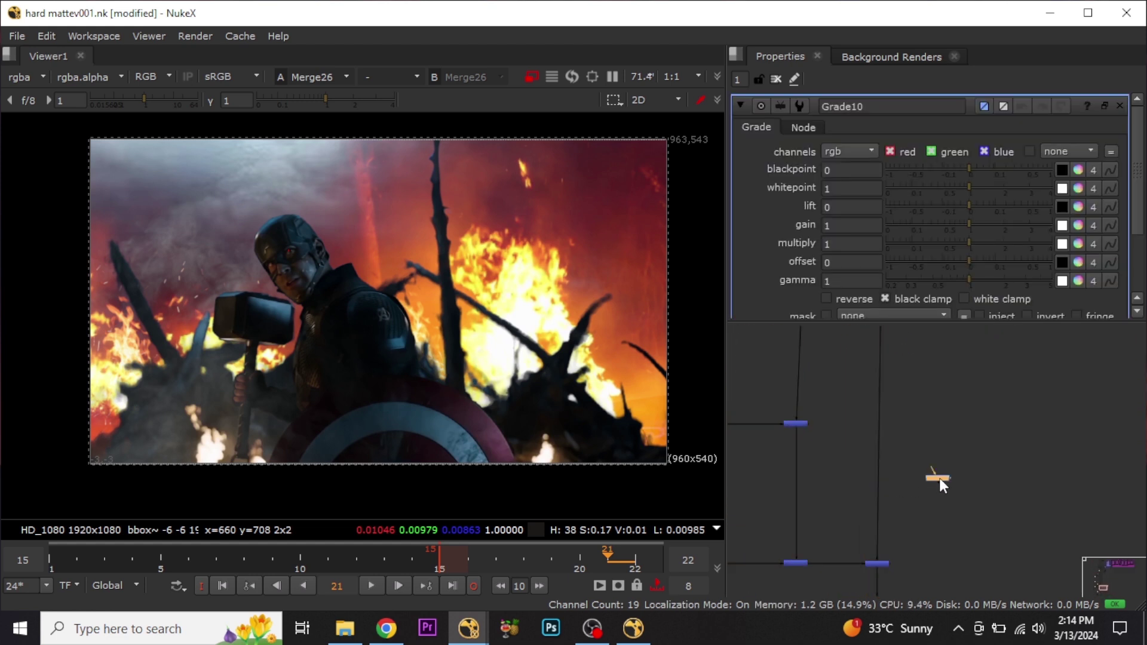
pyautogui.moveTo(939, 479); pyautogui.dragTo(880, 473)
pyautogui.scroll(4, 886, 464)
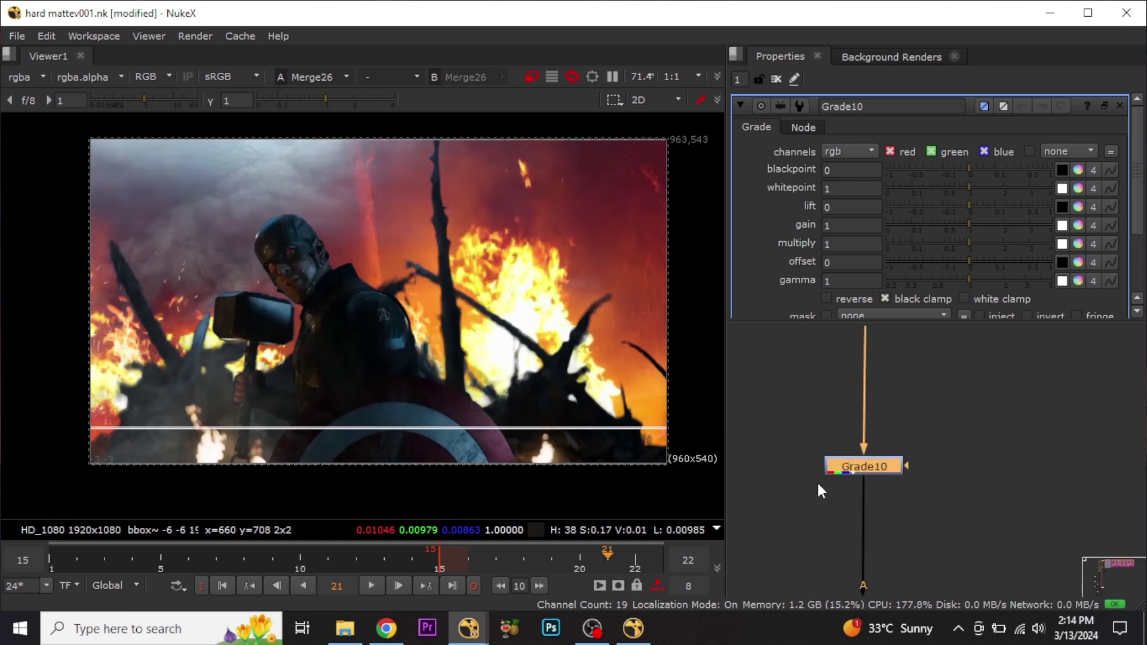
# Step: Sample the Grade node's whitepoint from the brightest highlight pixel on the helmet's edge, giving 0.588745, 0.539487, 0.490836
pyautogui.scroll(6, 239, 203)
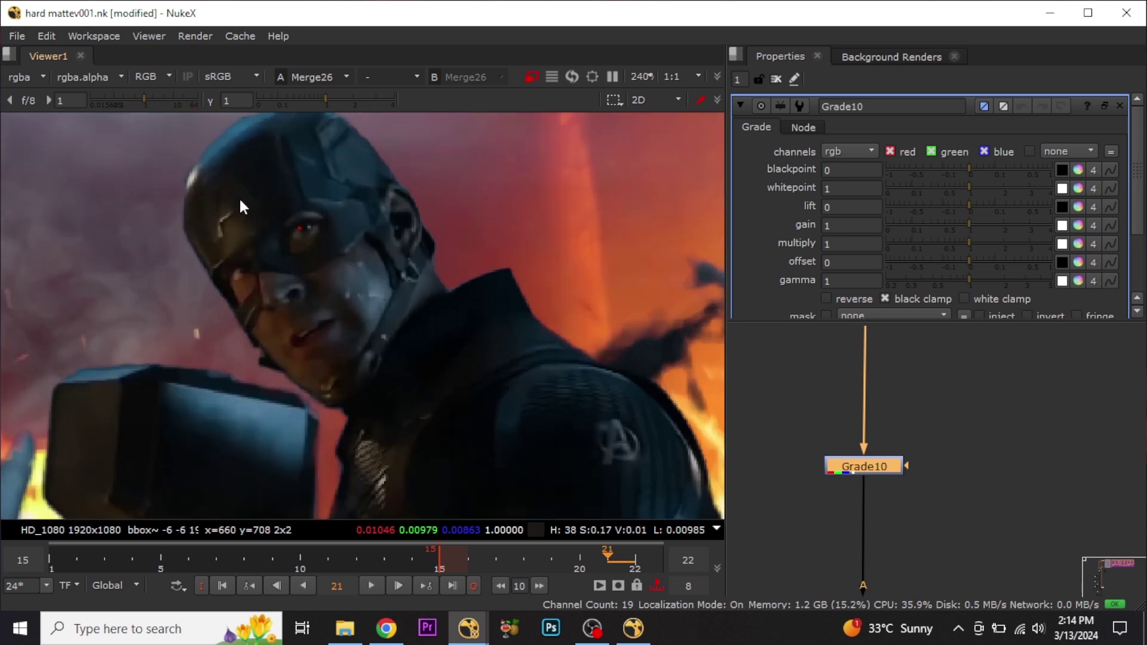
pyautogui.scroll(-3, 370, 335)
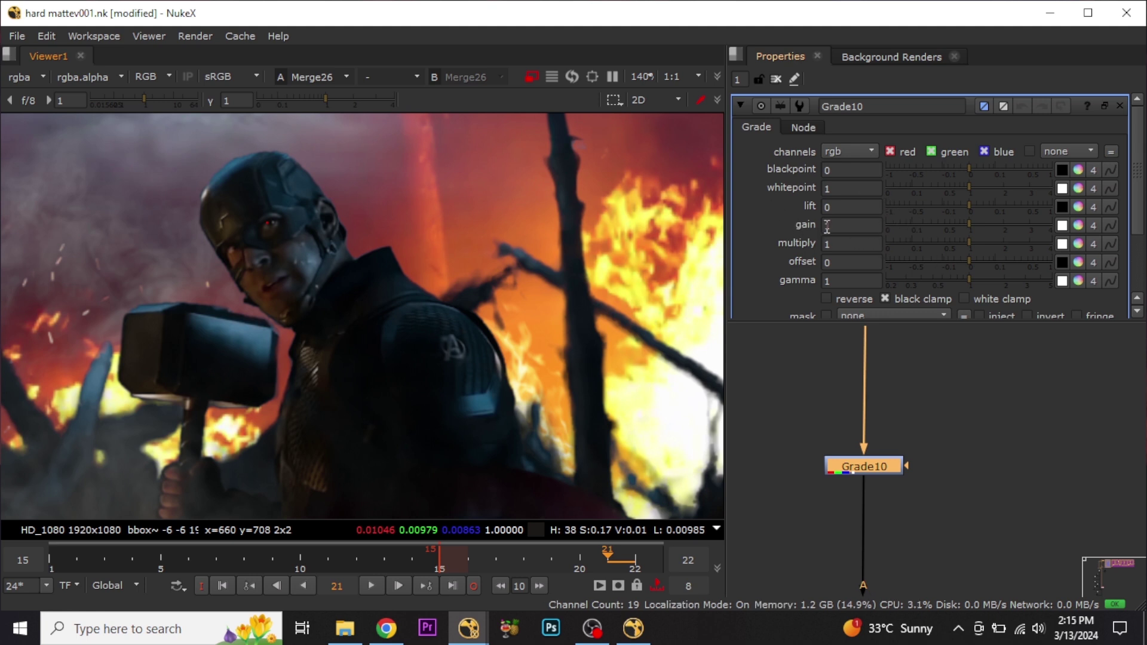
pyautogui.click(1062, 189)
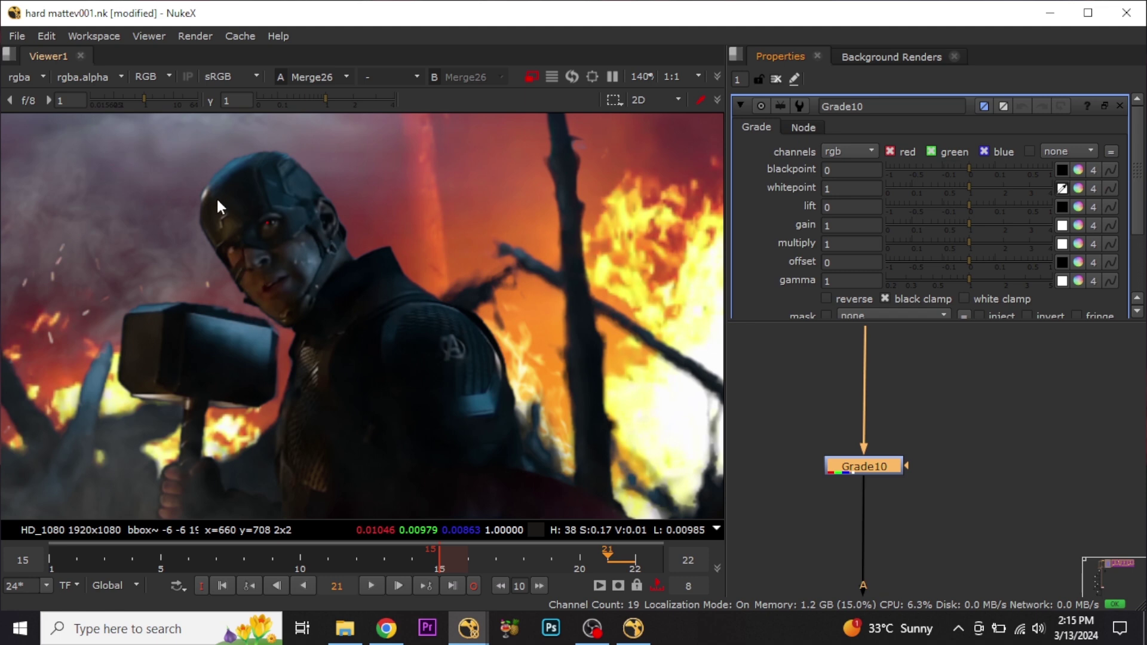
pyautogui.moveTo(290, 431); pyautogui.dragTo(328, 432, button='middle')
pyautogui.scroll(15, 266, 206)
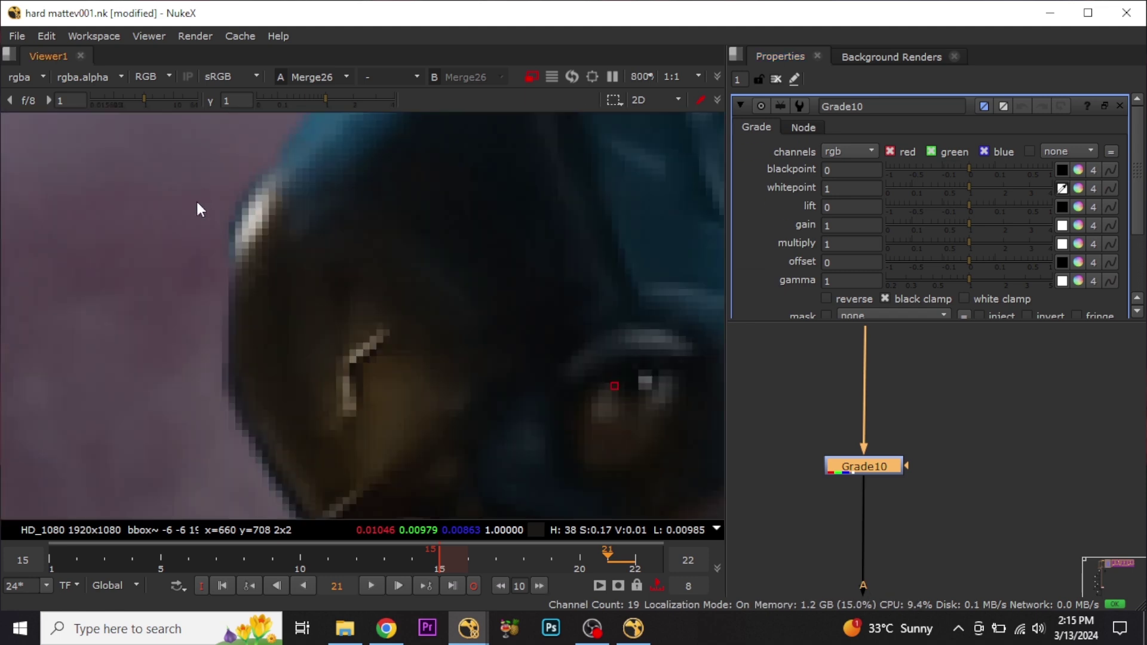
pyautogui.scroll(3, 295, 168)
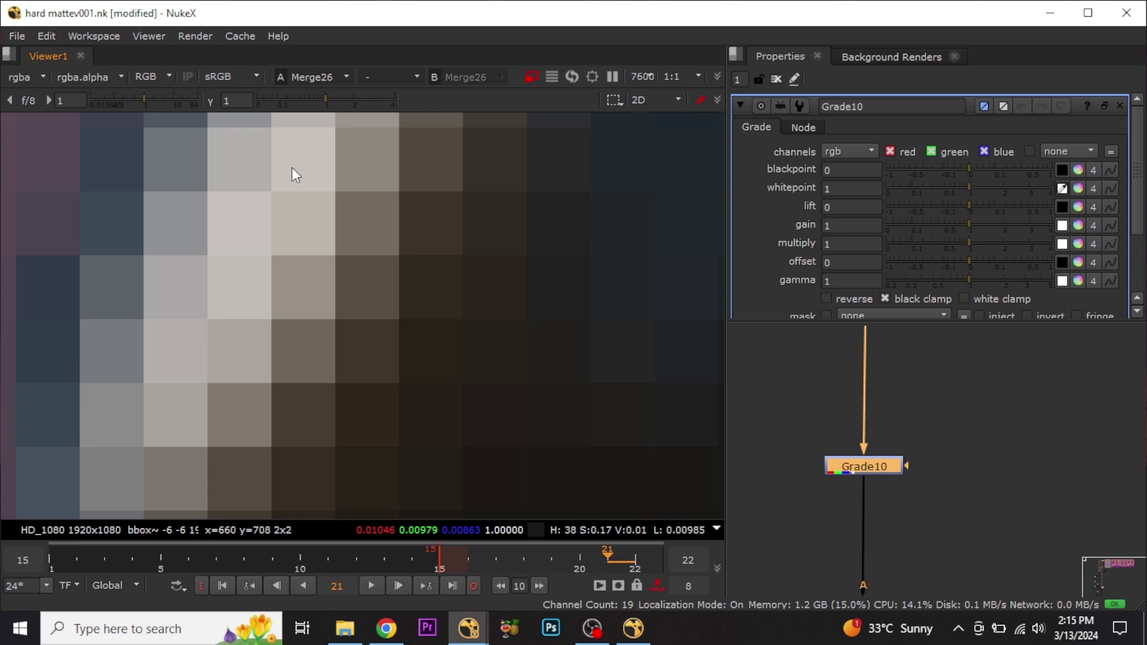
pyautogui.keyDown('ctrl'); pyautogui.click(293, 157); pyautogui.keyUp('ctrl')
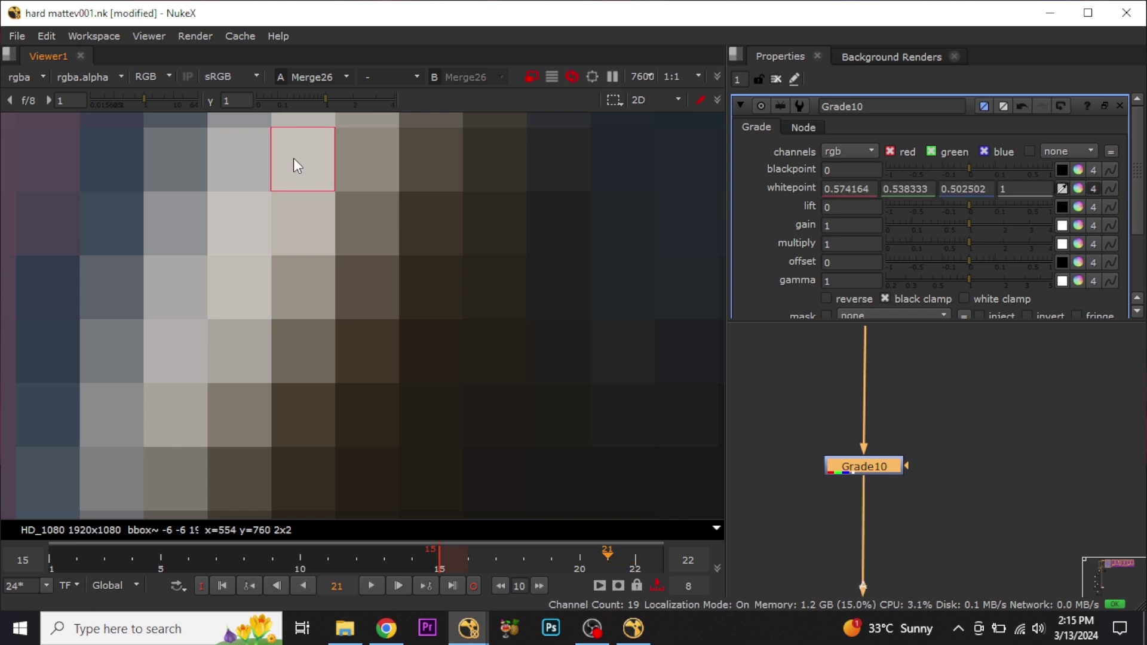
pyautogui.keyDown('ctrl'); pyautogui.click(247, 227); pyautogui.keyUp('ctrl')
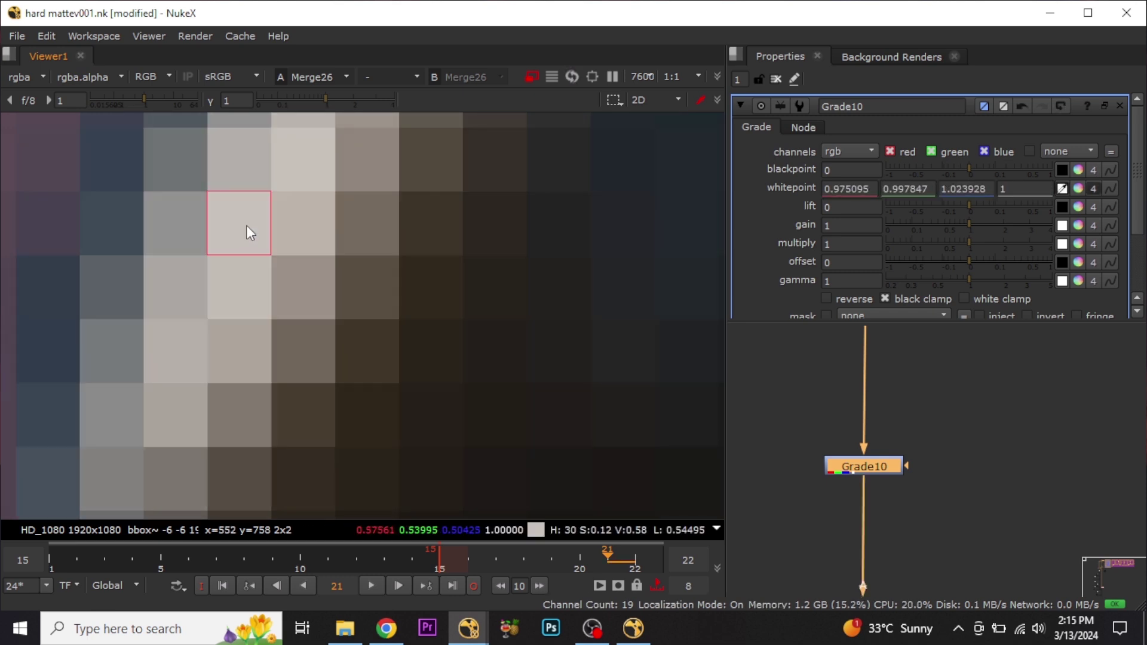
pyautogui.keyDown('ctrl'); pyautogui.click(311, 145); pyautogui.keyUp('ctrl')
# Step: Sample the Grade node's lift from the darkest pixels beside the eye, giving 0.002037, 0.002843, 0.003037
pyautogui.scroll(-15, 303, 194)
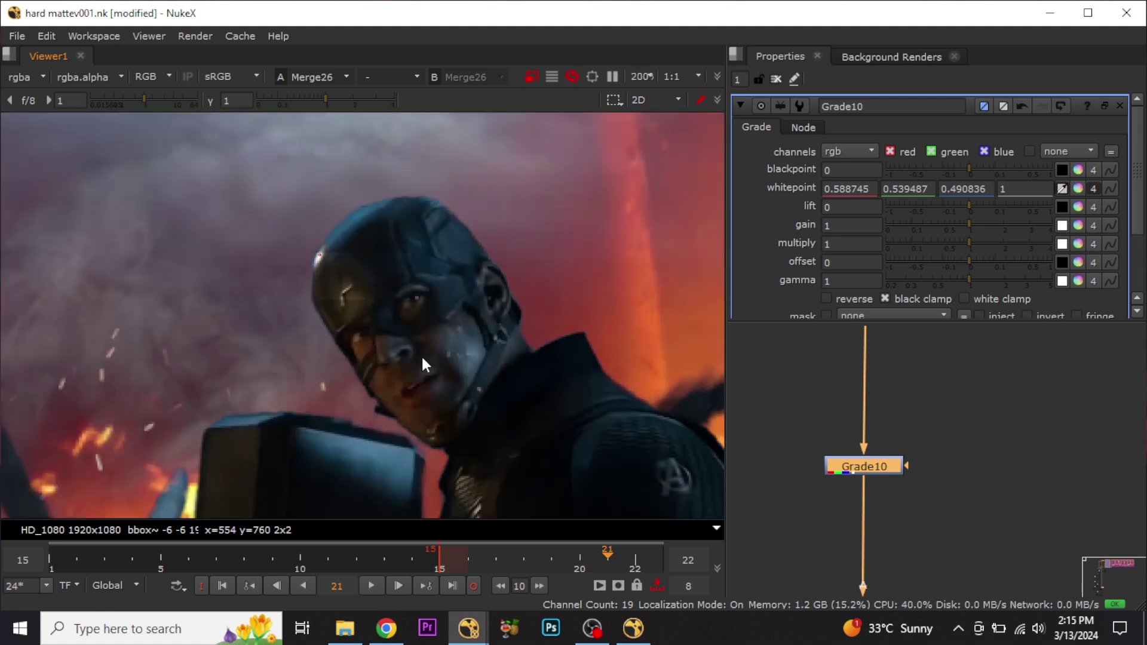
pyautogui.moveTo(421, 363); pyautogui.dragTo(325, 310, button='middle')
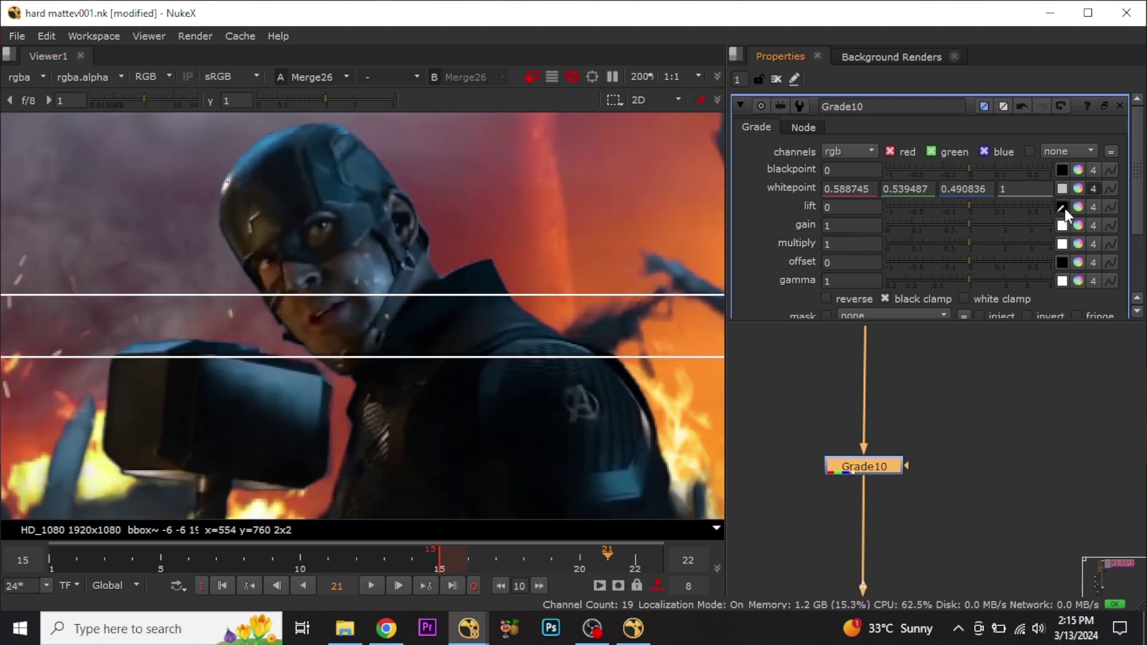
pyautogui.click(1062, 207)
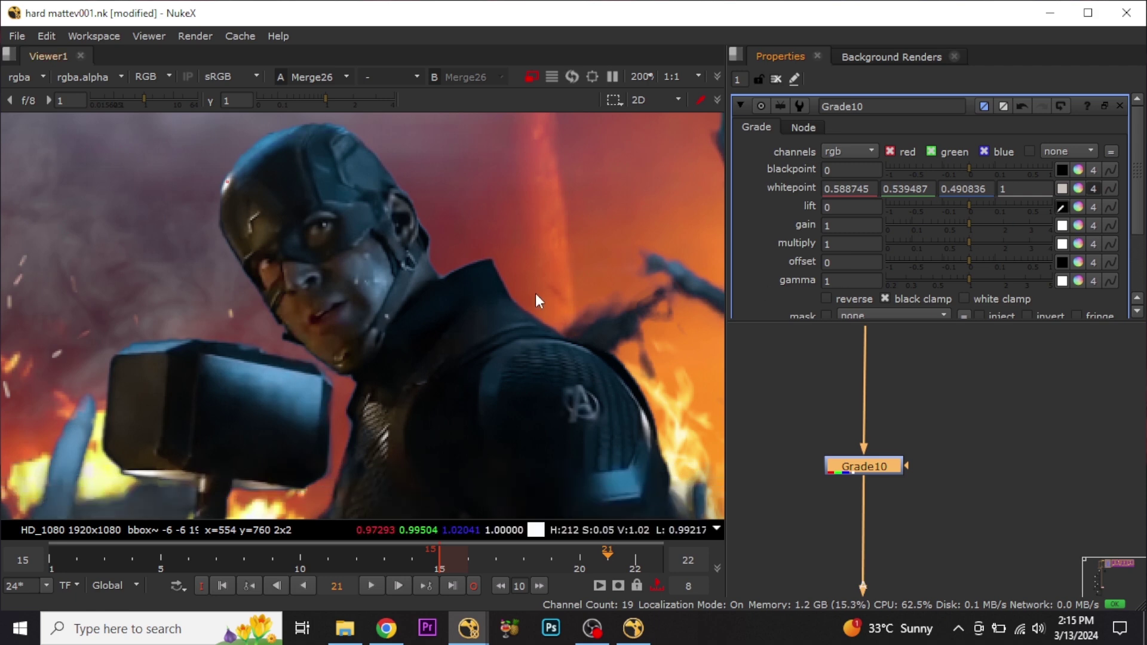
pyautogui.scroll(15, 303, 263)
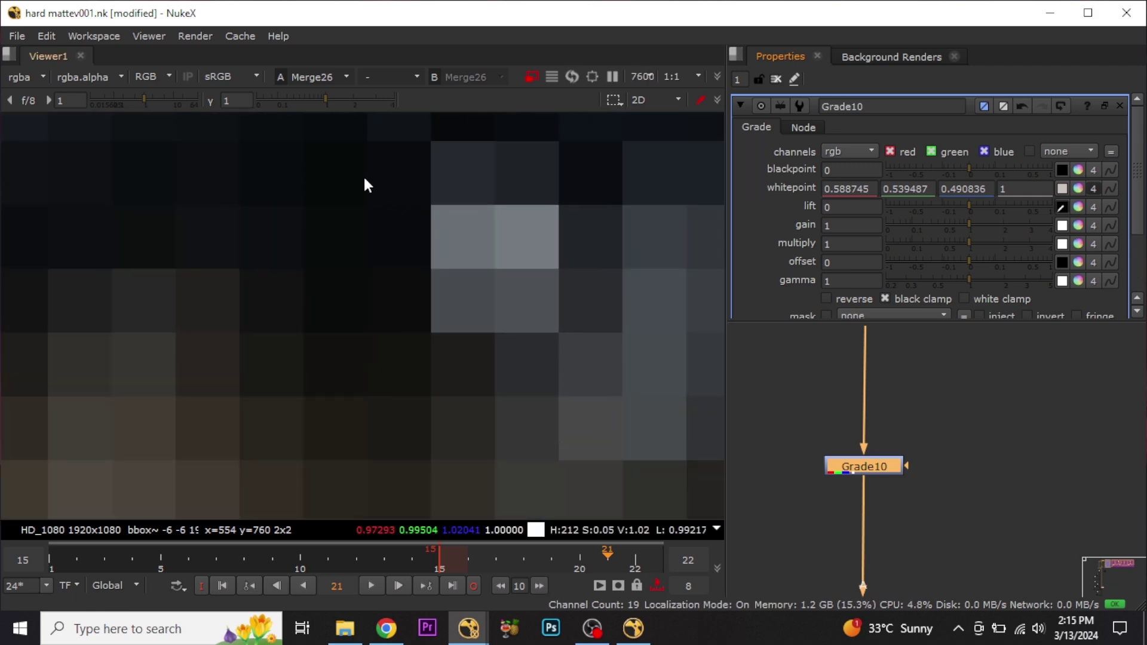
pyautogui.keyDown('ctrl'); pyautogui.moveTo(364, 179); pyautogui.dragTo(348, 174); pyautogui.keyUp('ctrl')
# Step: Compare the shot with the Grade node disabled and enabled to judge the whitepoint and lift correction
pyautogui.scroll(-20, 291, 275)
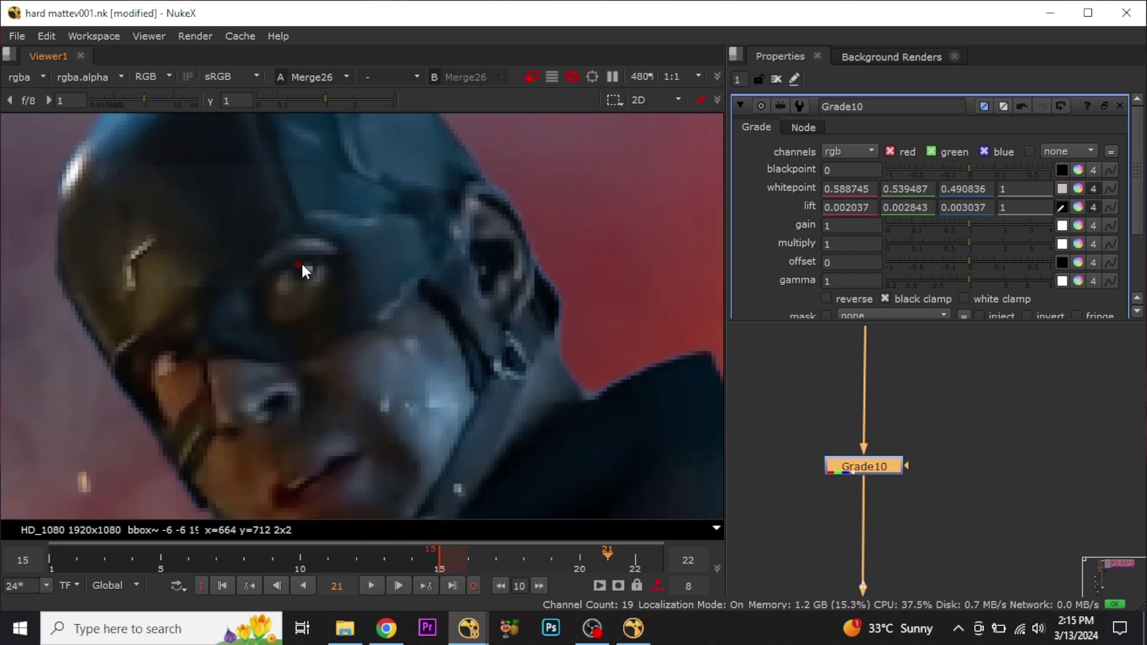
pyautogui.scroll(4, 322, 310)
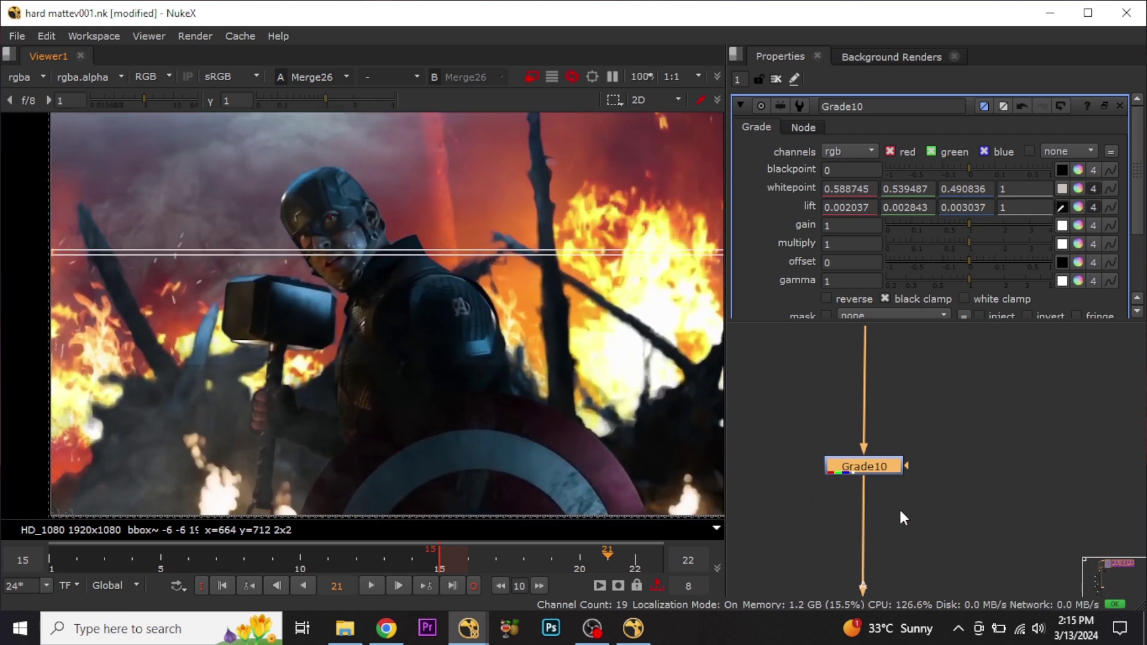
pyautogui.click(900, 511)
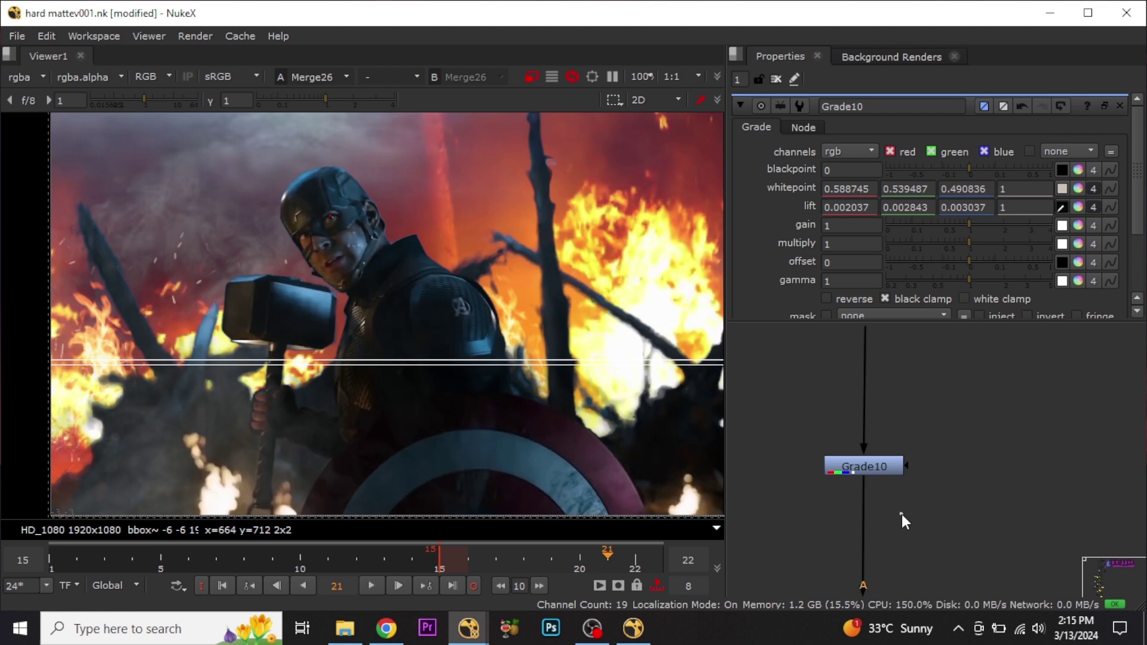
pyautogui.click(874, 470)
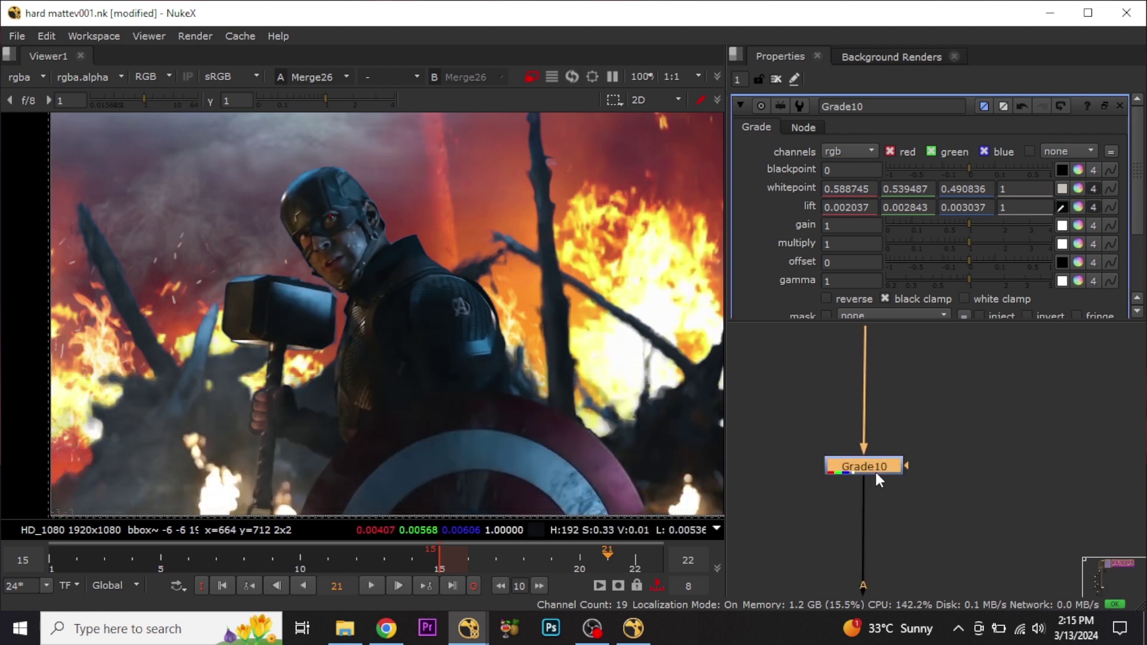
pyautogui.press('d')
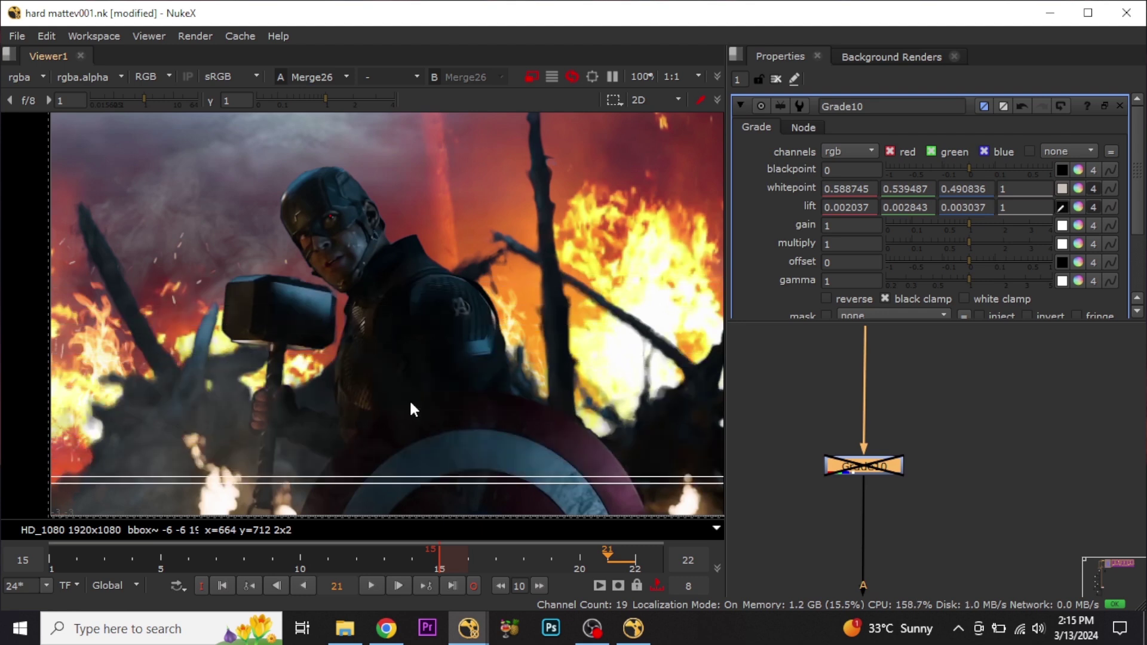
pyautogui.press('d')
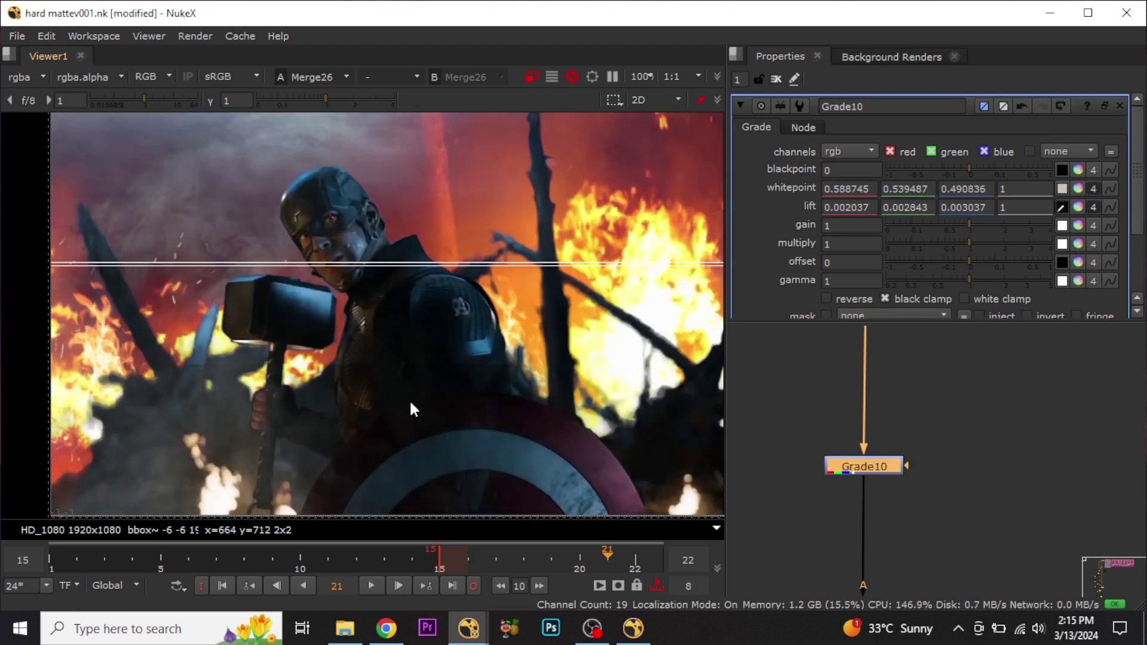
pyautogui.press('d')
pyautogui.press('d')
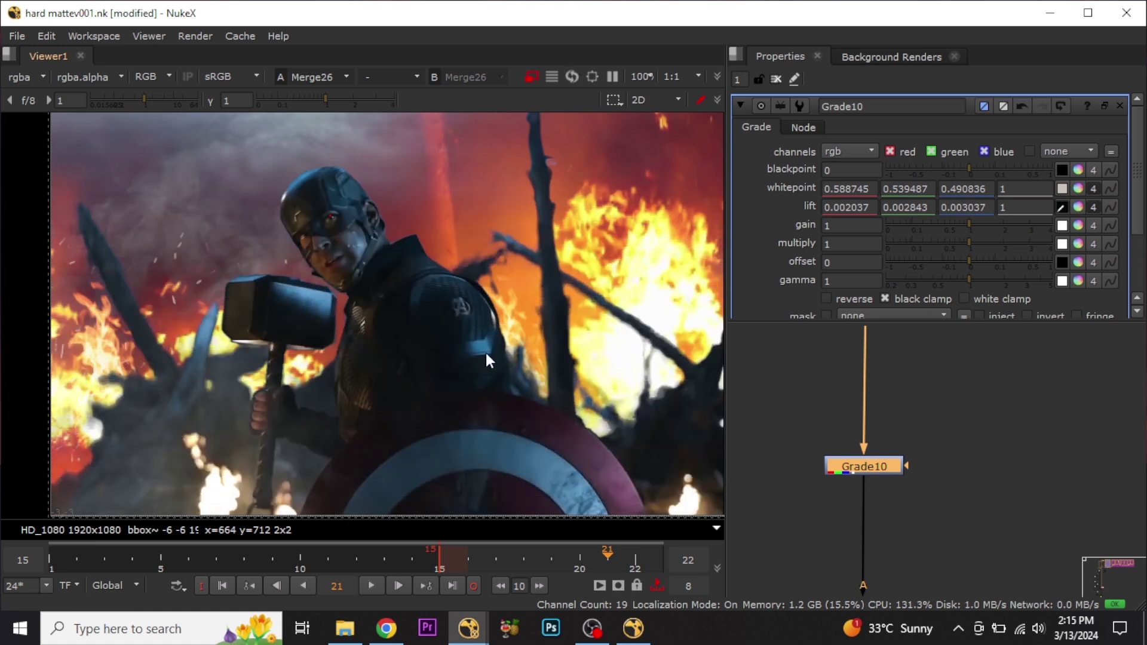
# Step: Raise only the red channel of the Grade node's gain to 3 in the colour picker and close the picker
pyautogui.keyDown('ctrl'); pyautogui.click(1077, 225); pyautogui.keyUp('ctrl')
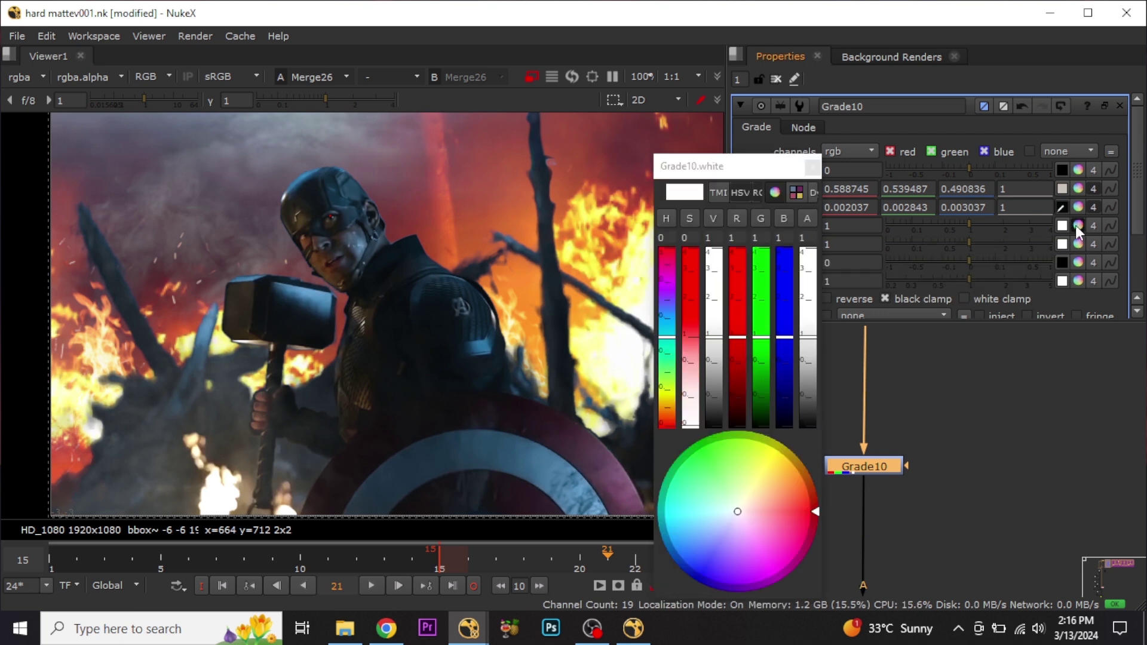
pyautogui.moveTo(739, 338); pyautogui.dragTo(737, 317)
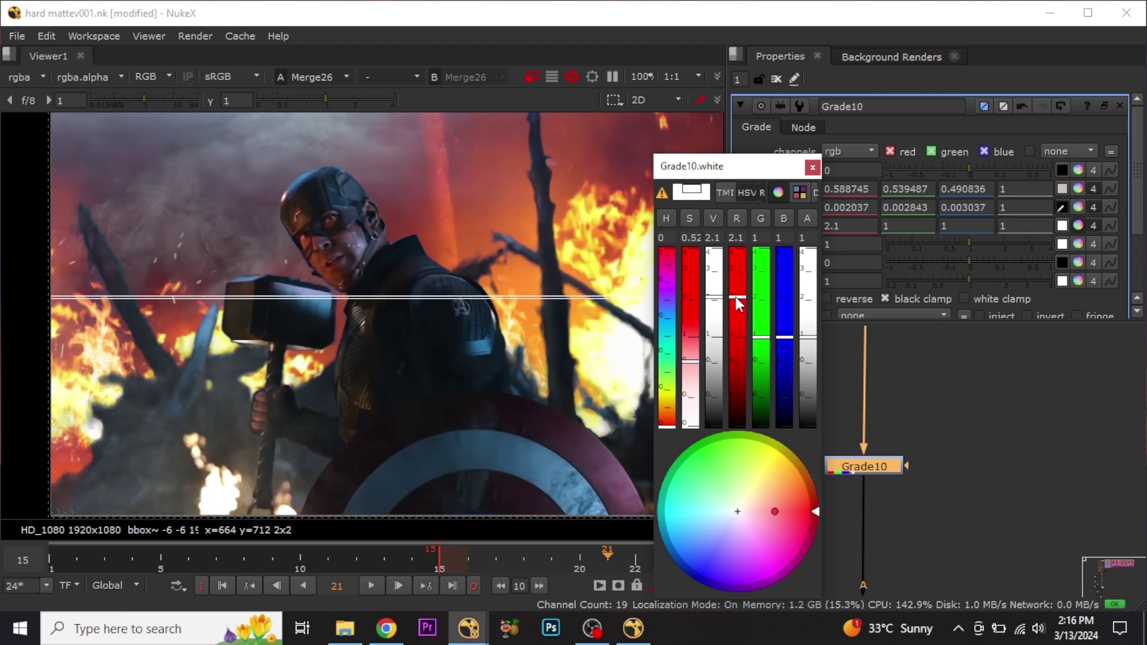
pyautogui.moveTo(736, 296); pyautogui.dragTo(741, 272)
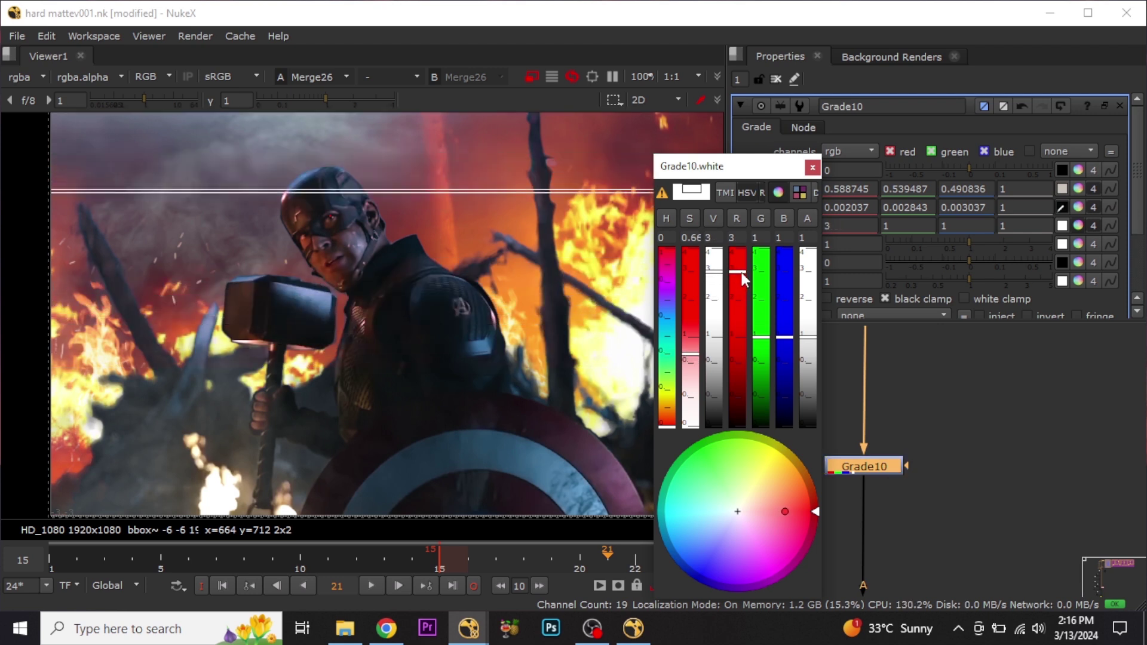
pyautogui.click(813, 168)
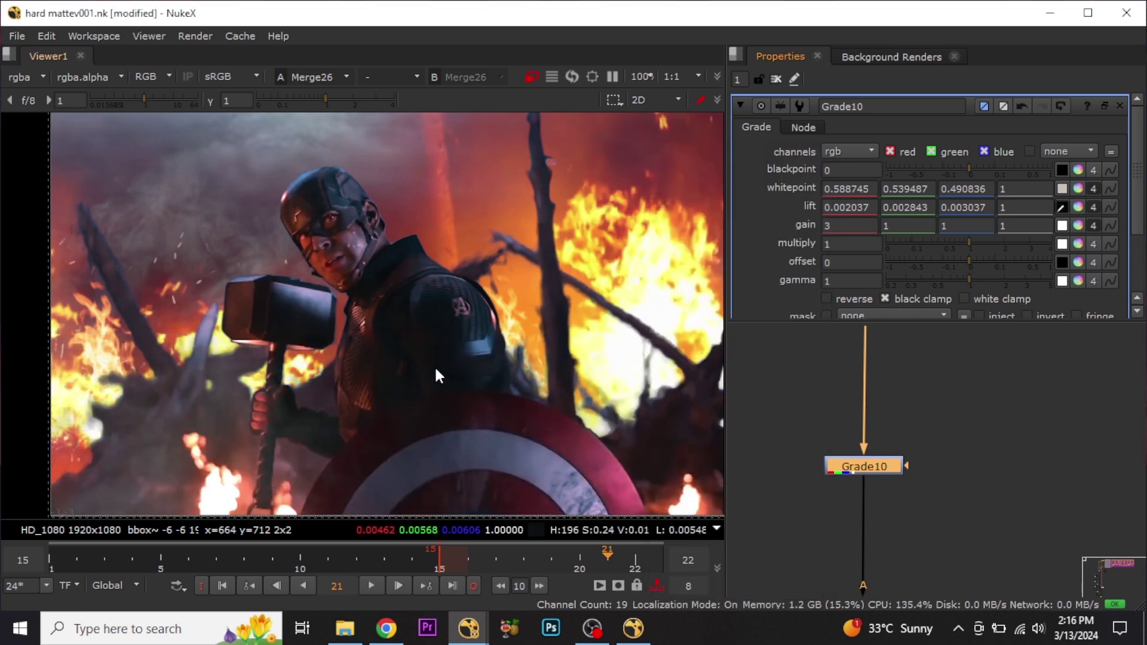
# Step: Check how the red gain affects the character by disabling and re-enabling the Grade node while viewing the whole frame
pyautogui.click(940, 511)
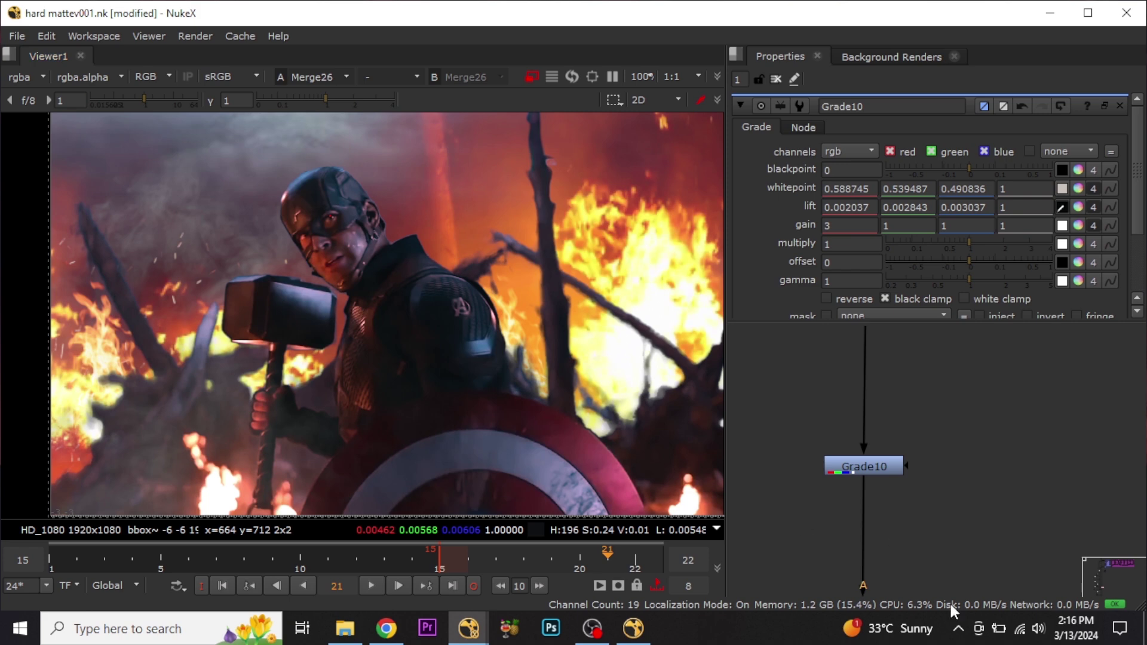
pyautogui.moveTo(869, 466); pyautogui.dragTo(866, 464)
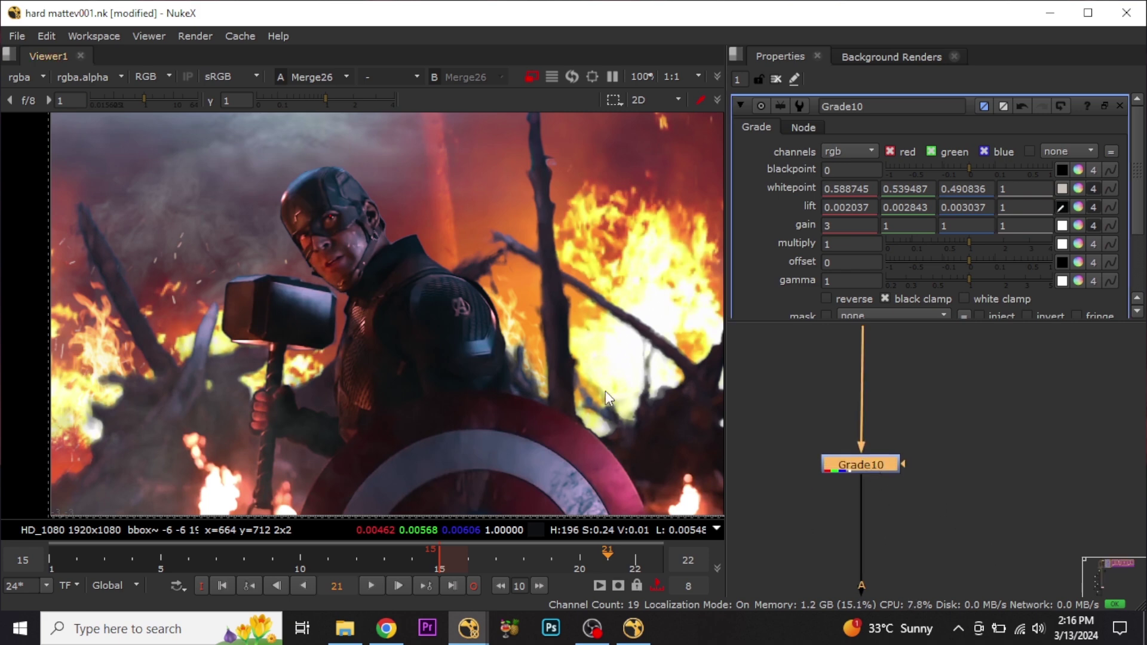
pyautogui.press('d')
pyautogui.scroll(-2, 306, 277)
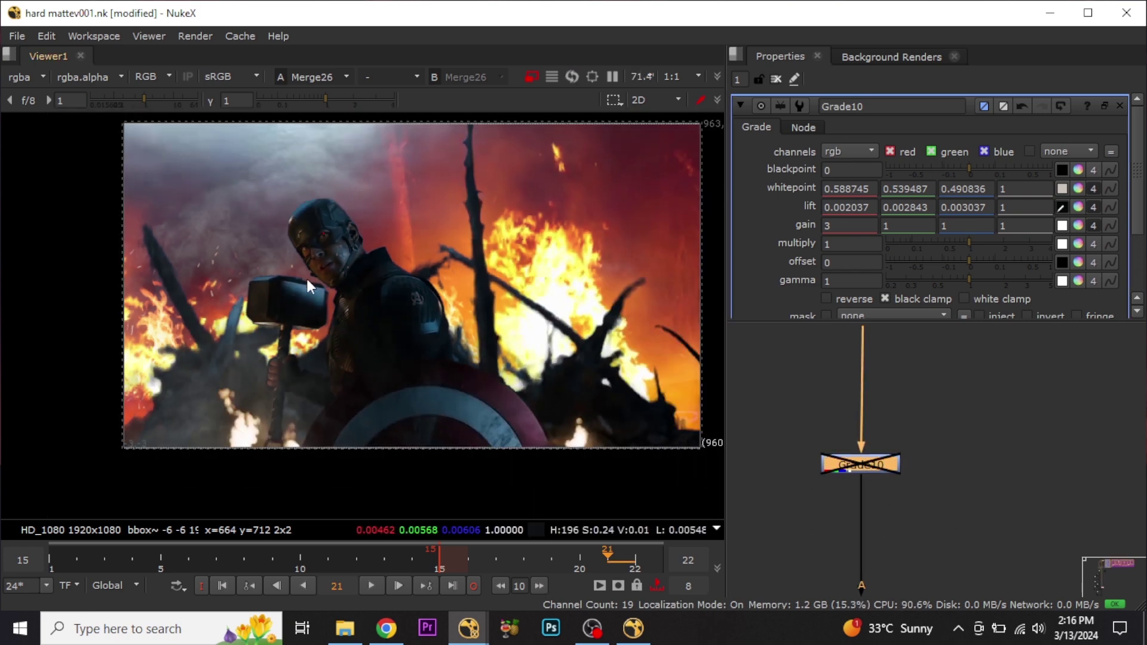
pyautogui.press('d')
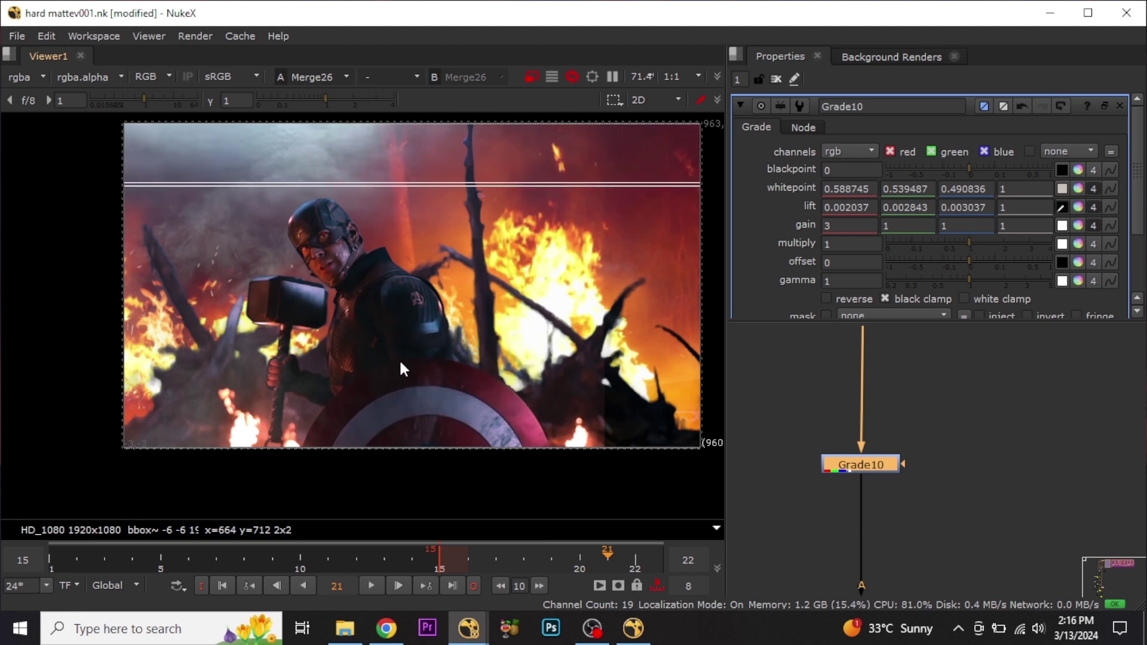
pyautogui.press('d')
pyautogui.press('d')
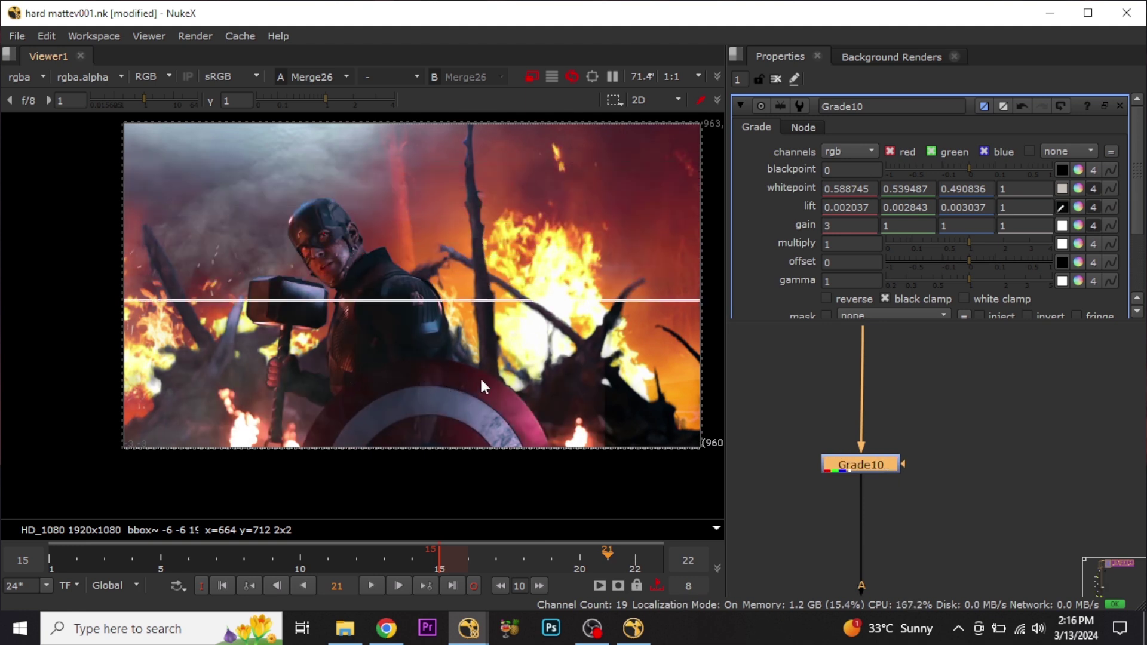
pyautogui.moveTo(488, 364); pyautogui.dragTo(475, 385, button='middle')
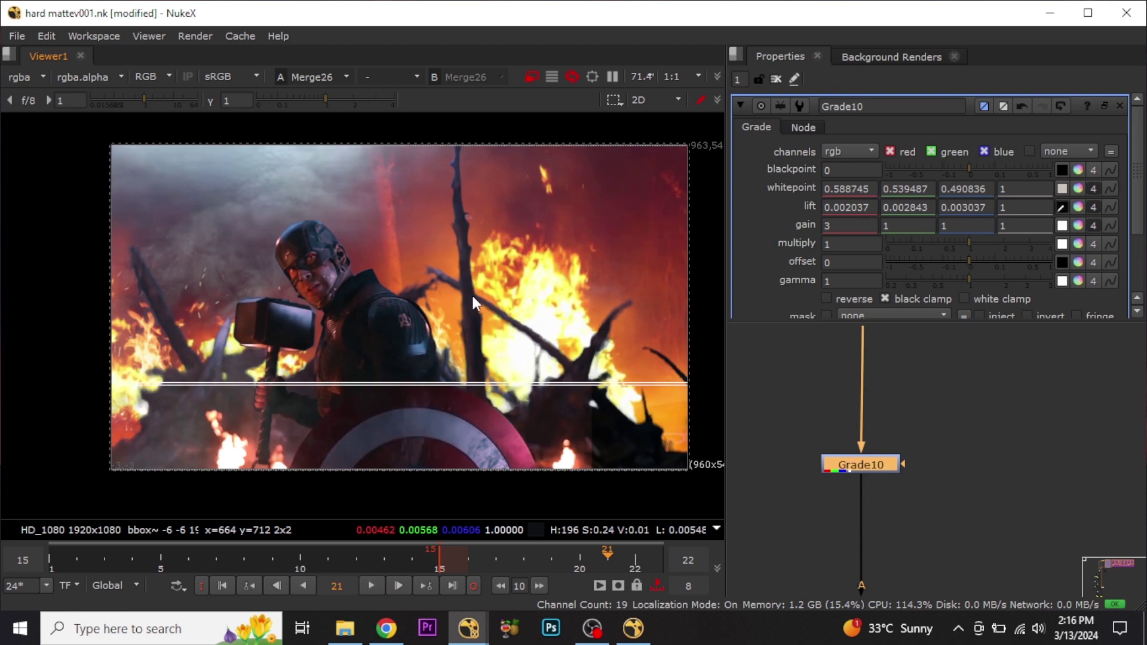
pyautogui.scroll(1, 471, 293)
pyautogui.moveTo(472, 292); pyautogui.dragTo(454, 295, button='middle')
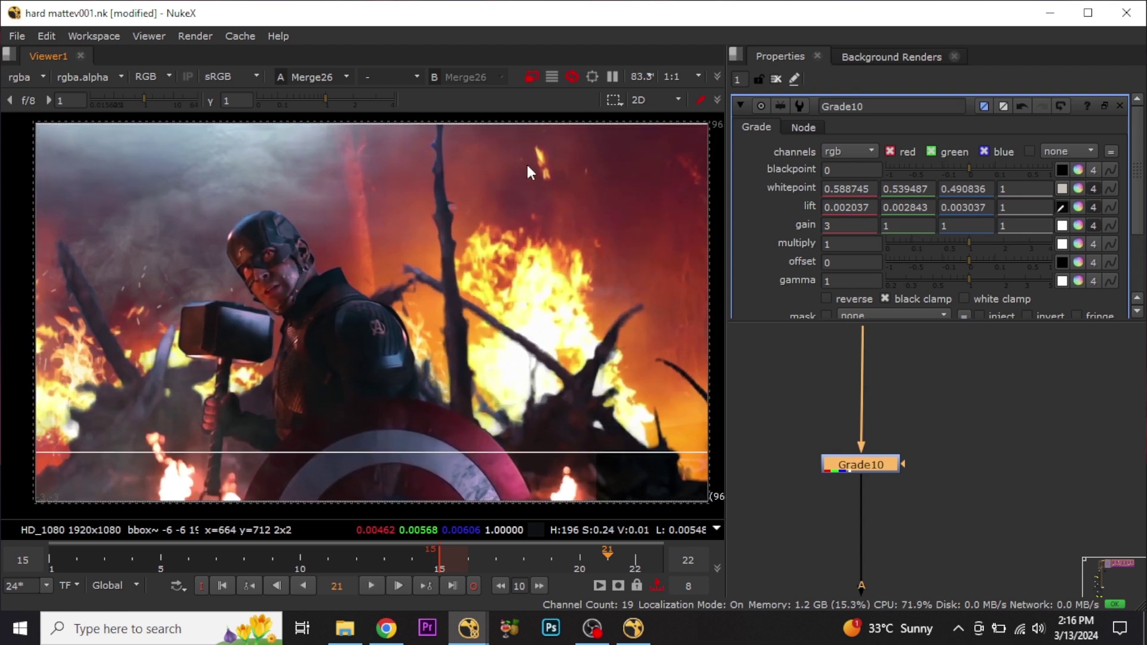
# Step: Turn off the viewer's proxy mode and compare the full-resolution shot with the Grade node disabled and enabled
pyautogui.click(532, 78)
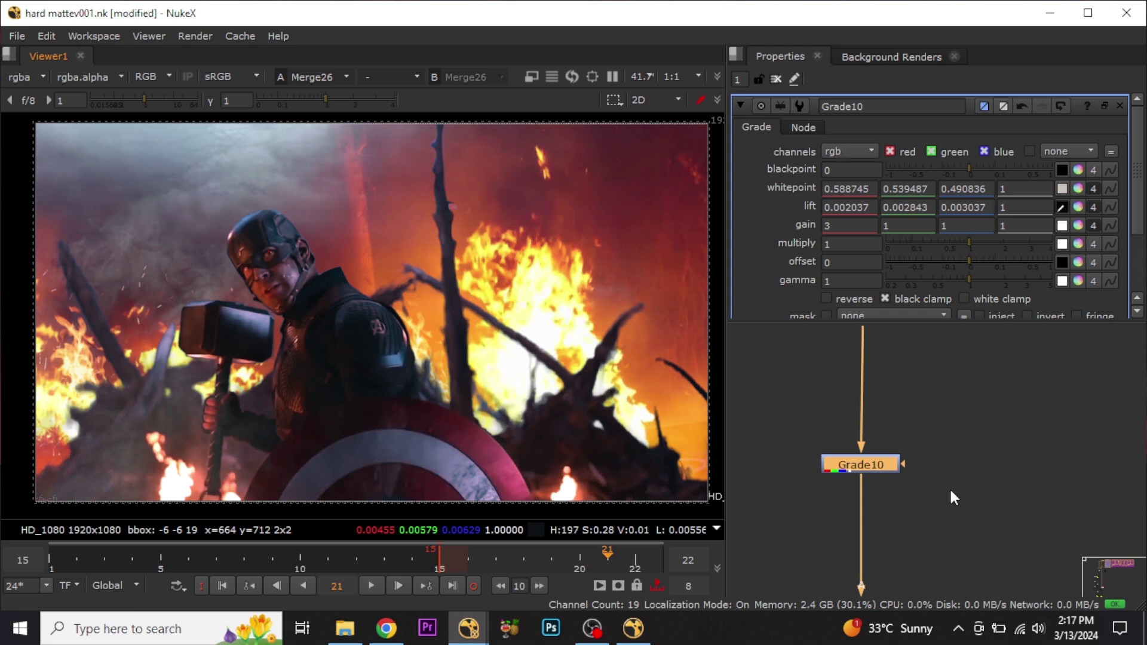
pyautogui.click(922, 497)
pyautogui.click(880, 463)
pyautogui.press('d')
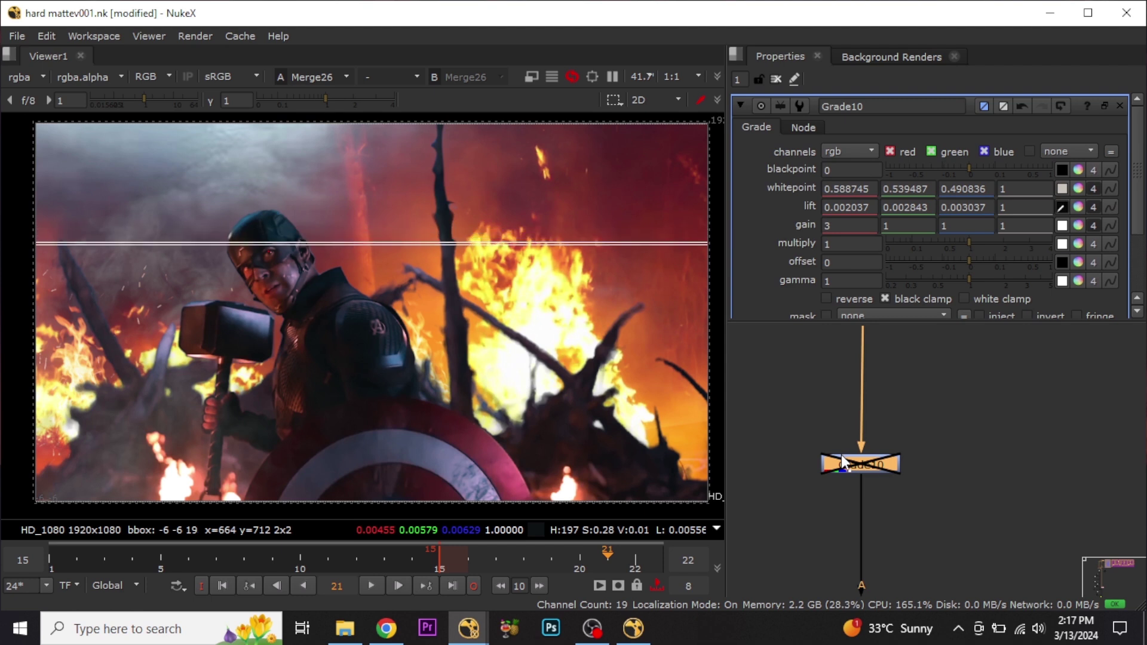
pyautogui.press('d')
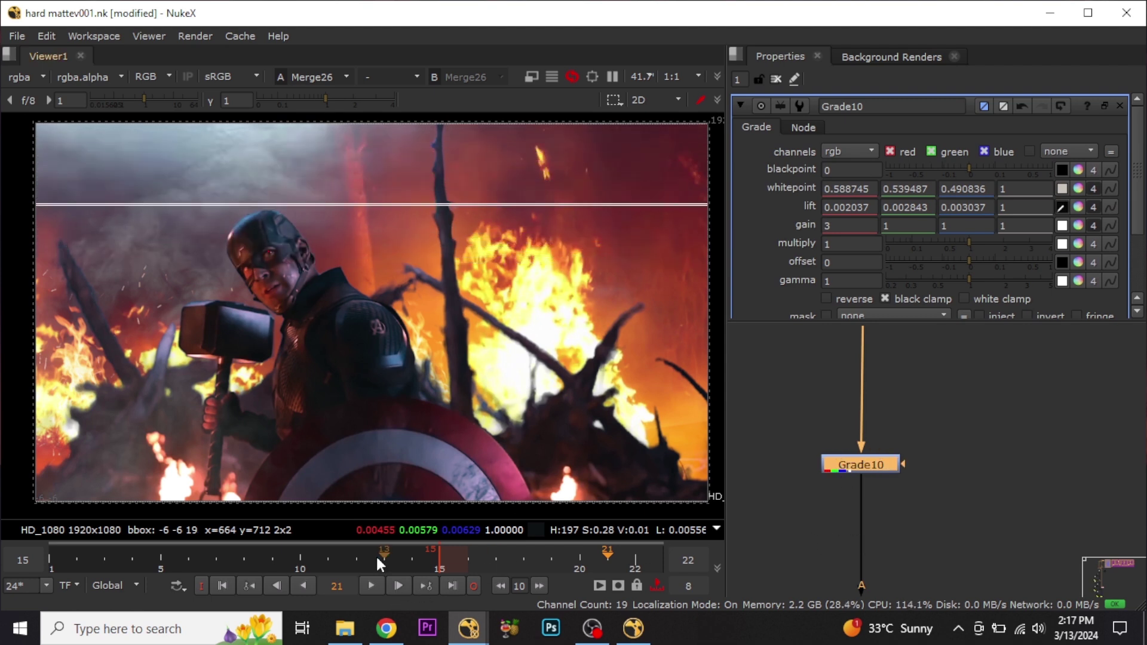
# Step: Play the graded shot forward and examine the node tree from the keying groups down through the Grade node to the merged elements
pyautogui.click(371, 582)
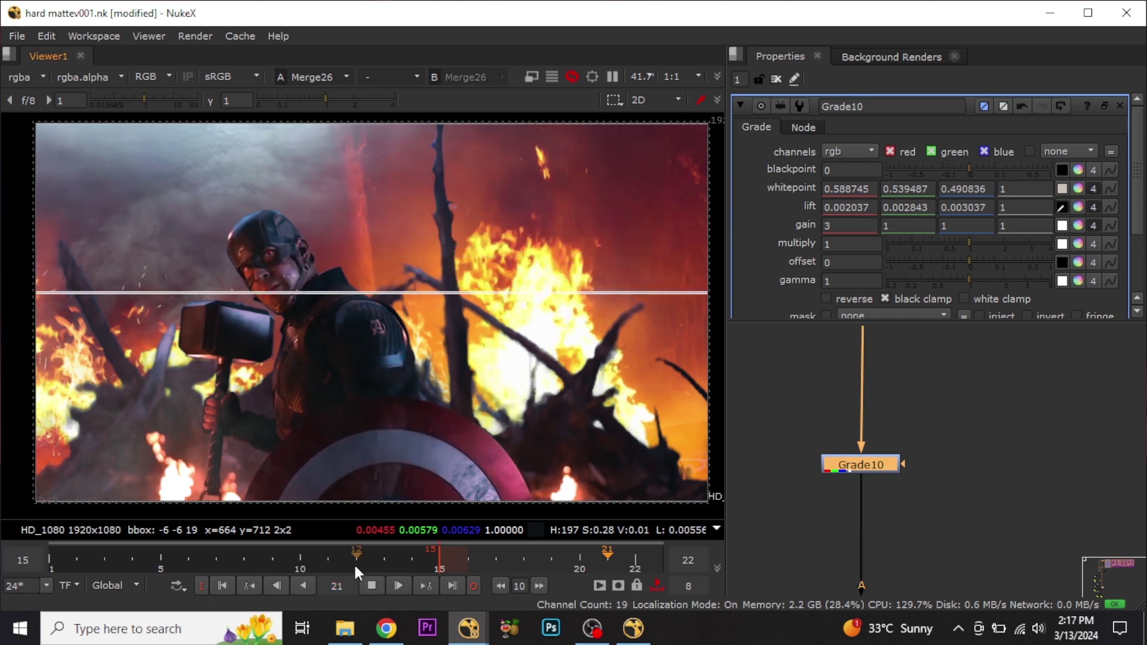
pyautogui.scroll(-10, 926, 464)
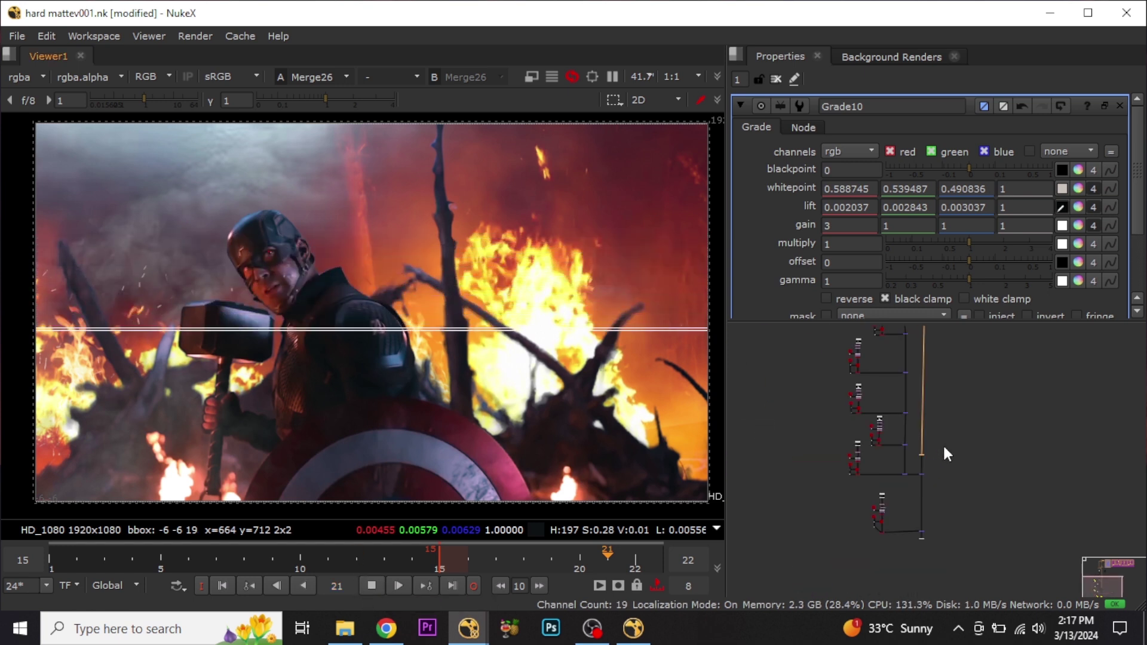
pyautogui.moveTo(944, 447); pyautogui.dragTo(878, 570, button='middle')
pyautogui.scroll(5, 862, 385)
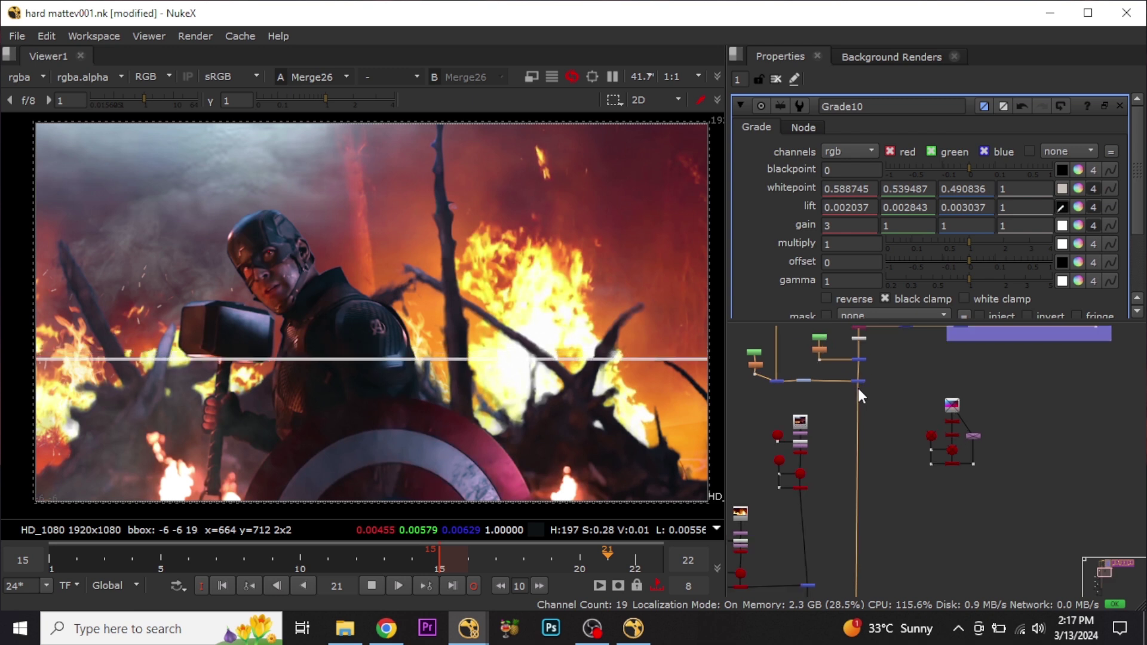
pyautogui.scroll(-8, 864, 403)
pyautogui.moveTo(887, 514); pyautogui.dragTo(840, 490, button='middle')
pyautogui.scroll(4, 835, 444)
pyautogui.scroll(1, 834, 432)
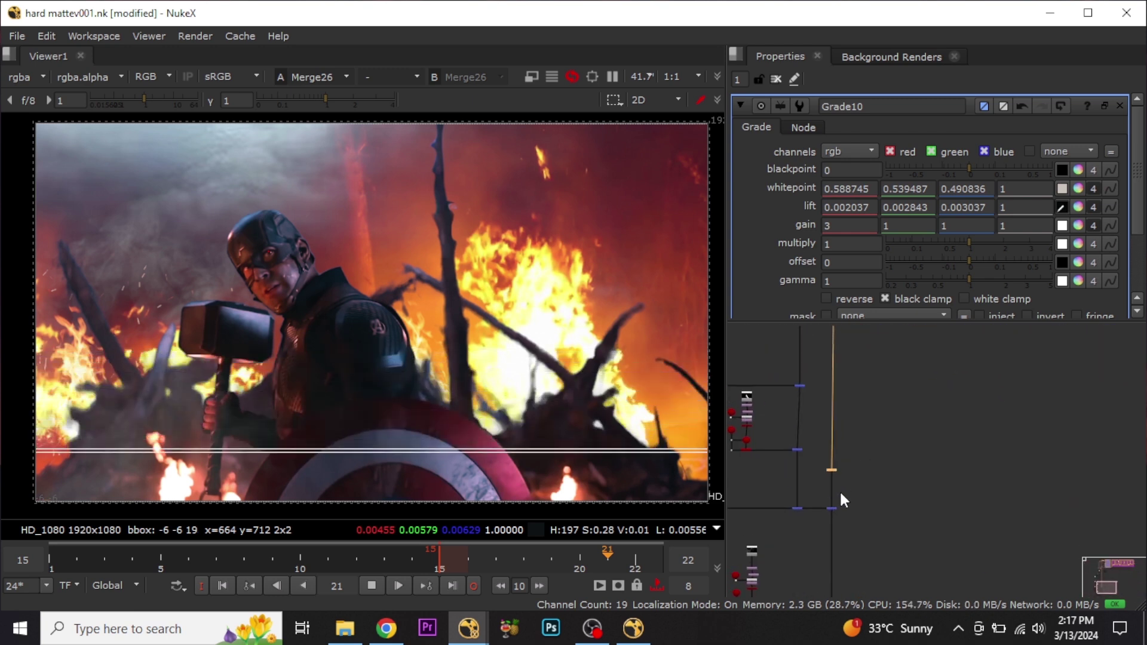
pyautogui.scroll(-1, 840, 439)
pyautogui.moveTo(840, 438)
pyautogui.mouseDown(button='middle')
pyautogui.moveTo(852, 511)
pyautogui.moveTo(862, 501)
pyautogui.moveTo(866, 523)
pyautogui.mouseUp(button='middle')
pyautogui.scroll(-3, 859, 410)
pyautogui.moveTo(859, 410); pyautogui.dragTo(857, 500, button='middle')
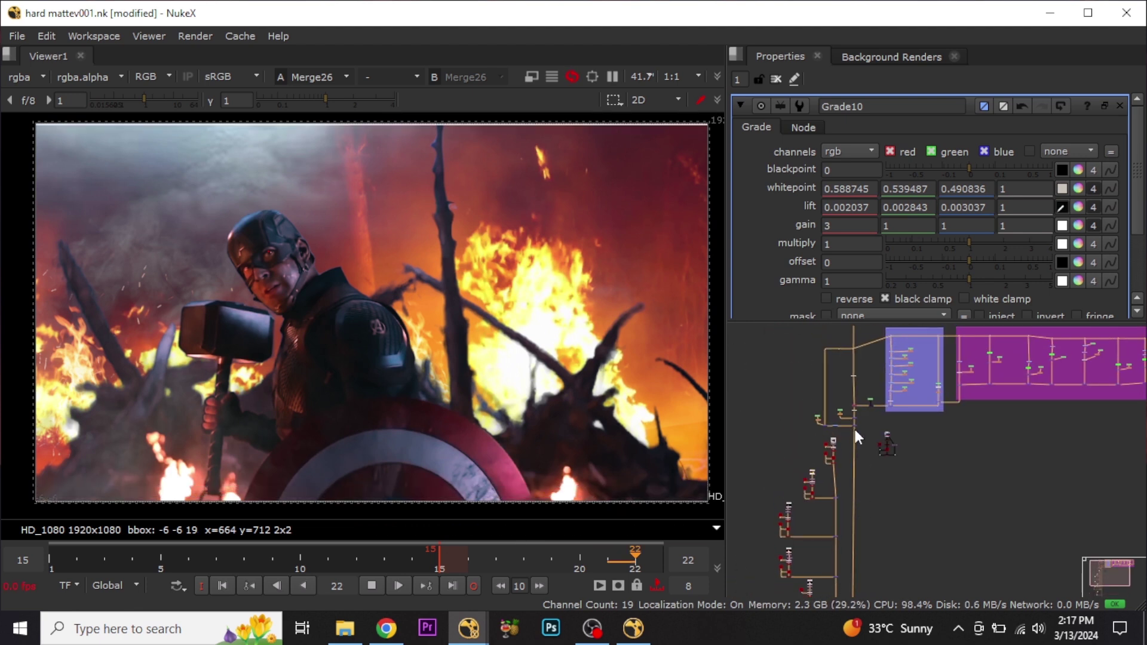
pyautogui.moveTo(885, 568); pyautogui.dragTo(866, 419, button='middle')
pyautogui.scroll(3, 834, 483)
pyautogui.moveTo(836, 506); pyautogui.dragTo(912, 482, button='middle')
pyautogui.scroll(1, 870, 500)
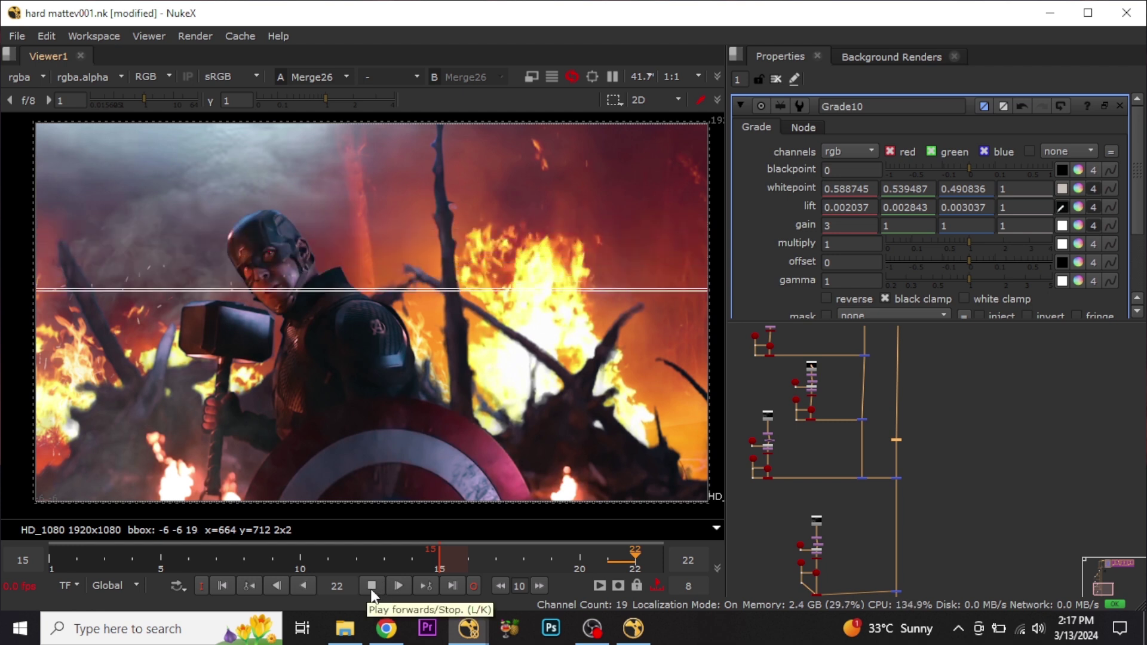
pyautogui.moveTo(481, 637)
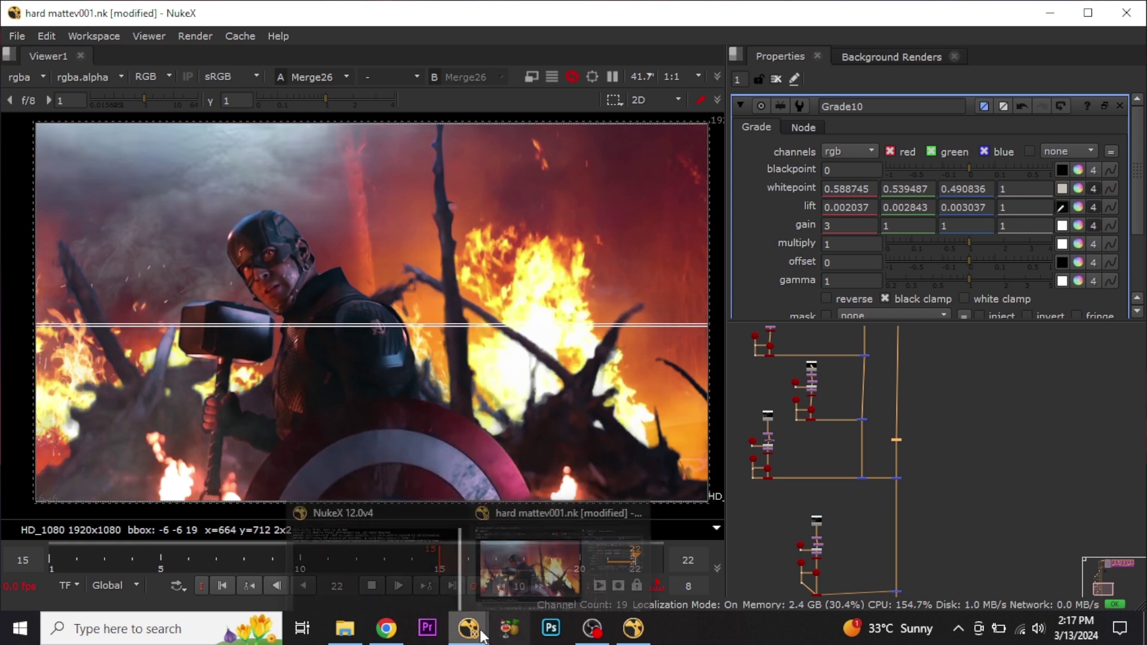